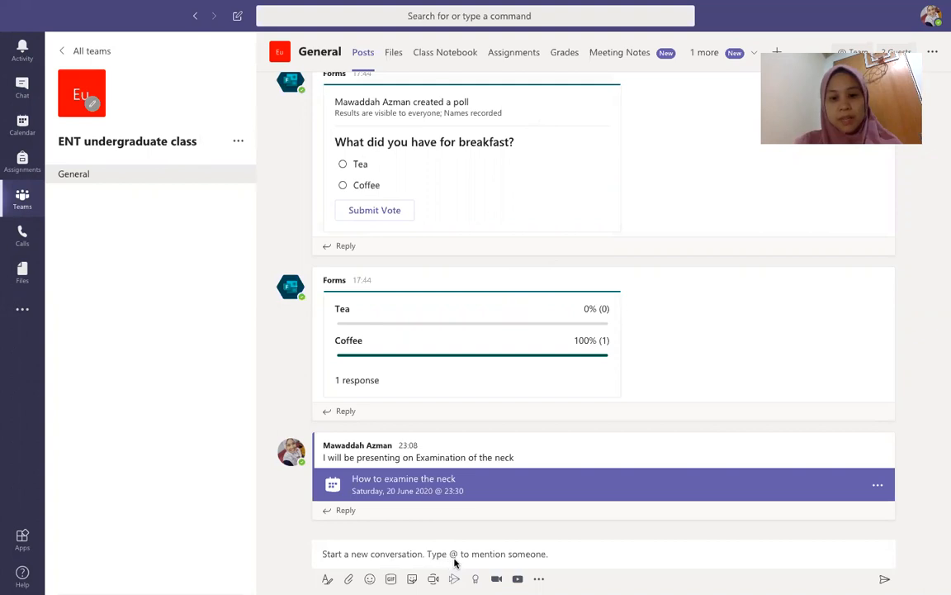
Step: Post in General mentioning a student: 'How are you doing with the first PBL ? Was it smooth'
{"action": "left_click", "coordinate": [346, 553]}
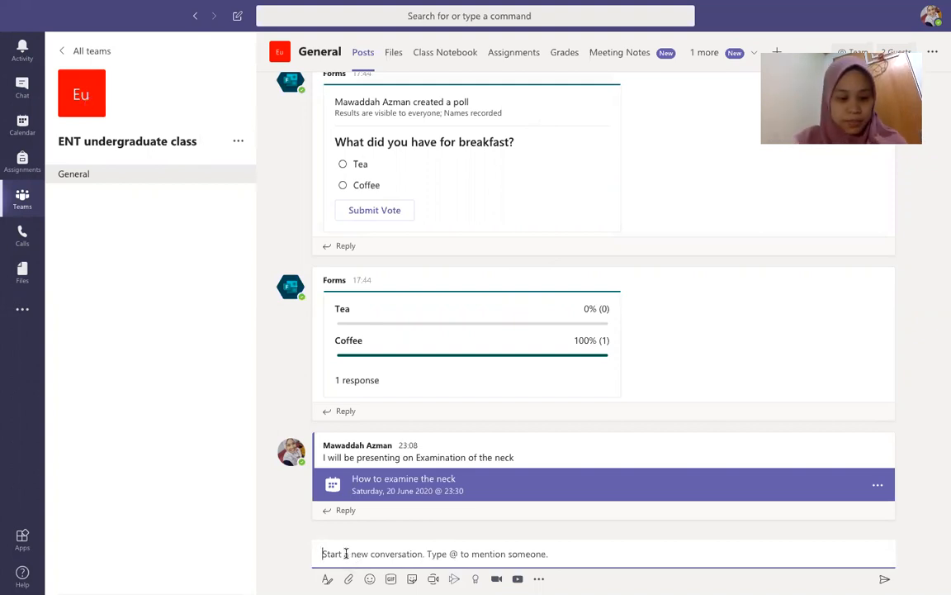
{"action": "type", "text": "@Anee"}
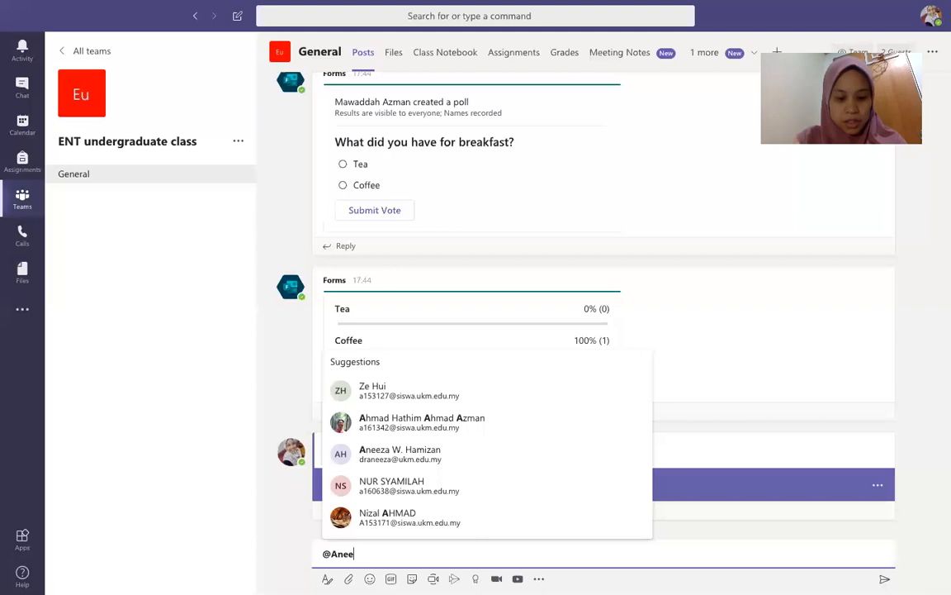
{"action": "type", "text": "za"}
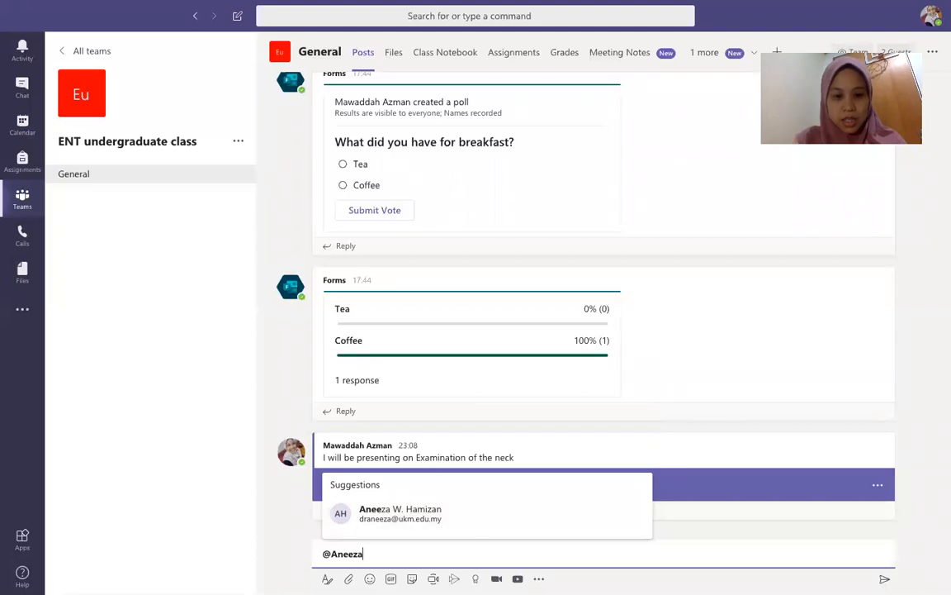
{"action": "left_click", "coordinate": [413, 517]}
{"action": "type", "text": "How are you doing with the first PBL "}
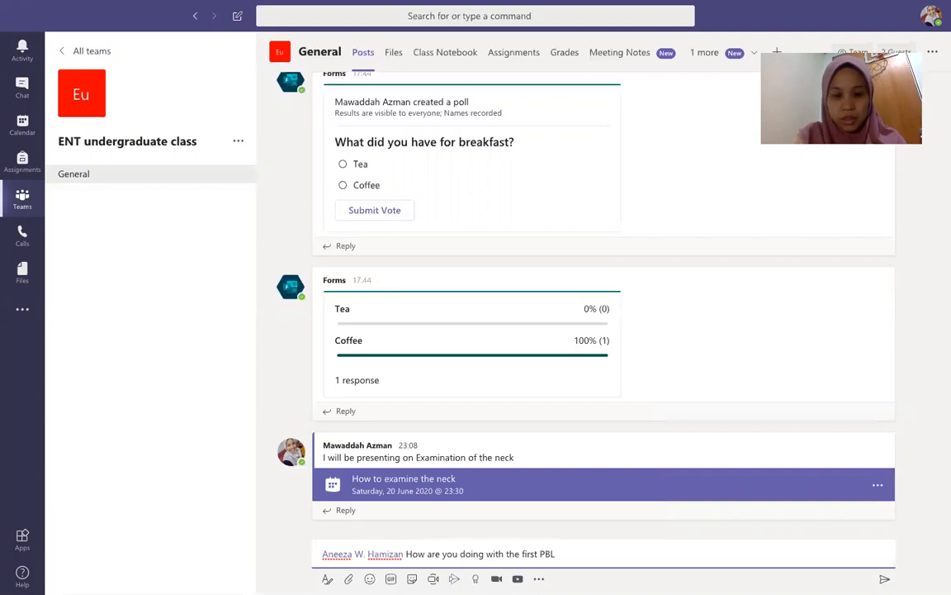
{"action": "type", "text": "? W"}
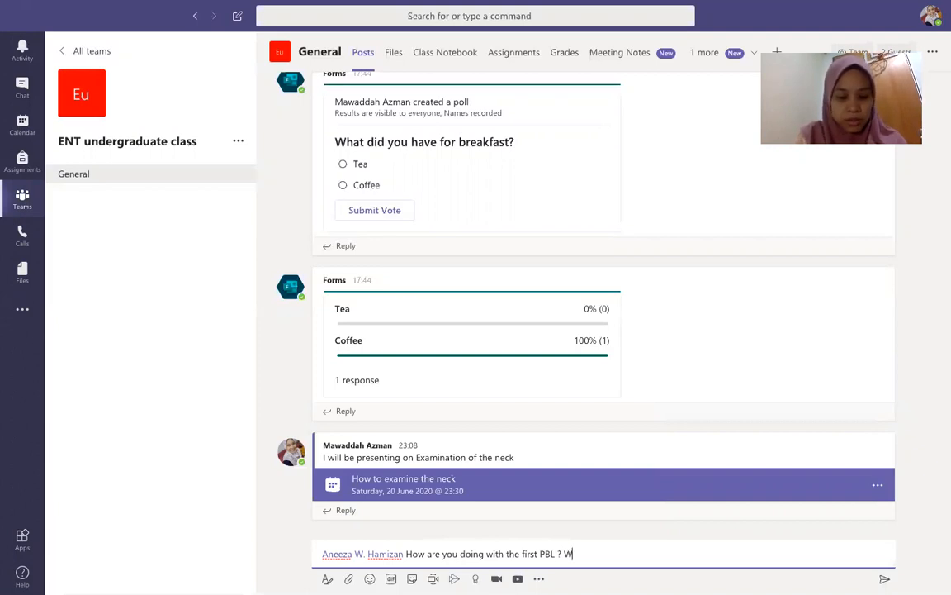
{"action": "type", "text": "as it smooth"}
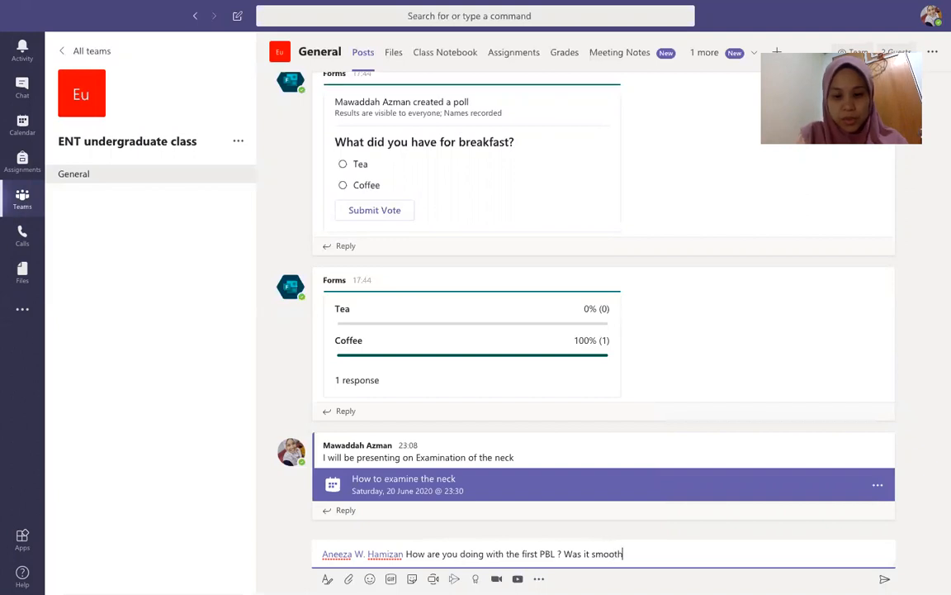
{"action": "key", "text": "Return"}
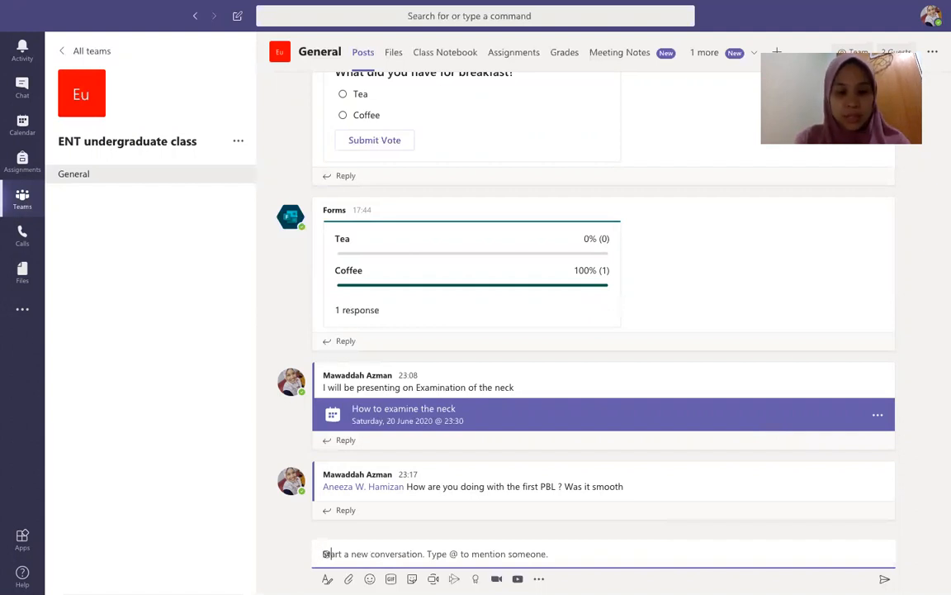
Step: Mention the ENT undergraduate class team and post 'How was the class today?'
{"action": "type", "text": "@ENT"}
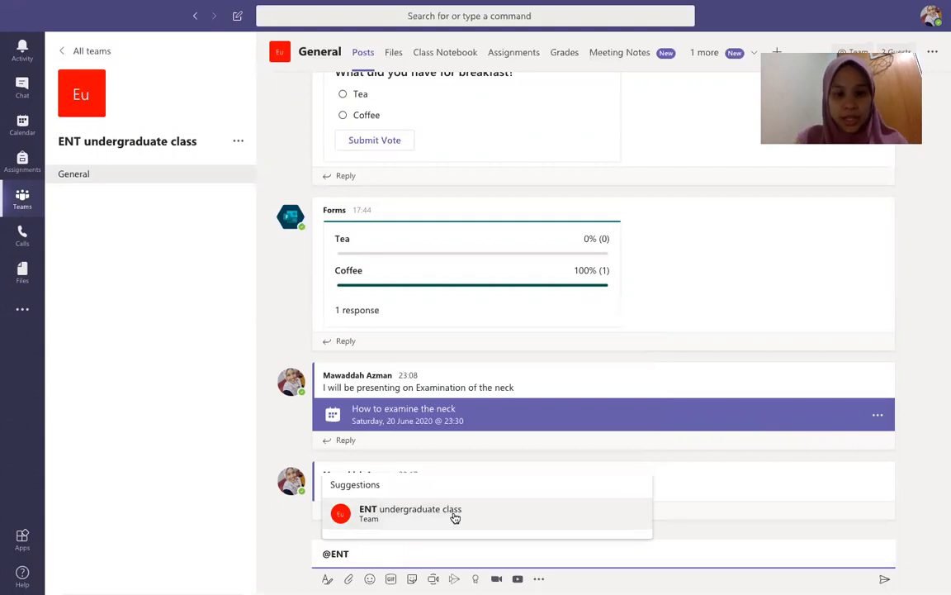
{"action": "left_click", "coordinate": [453, 513]}
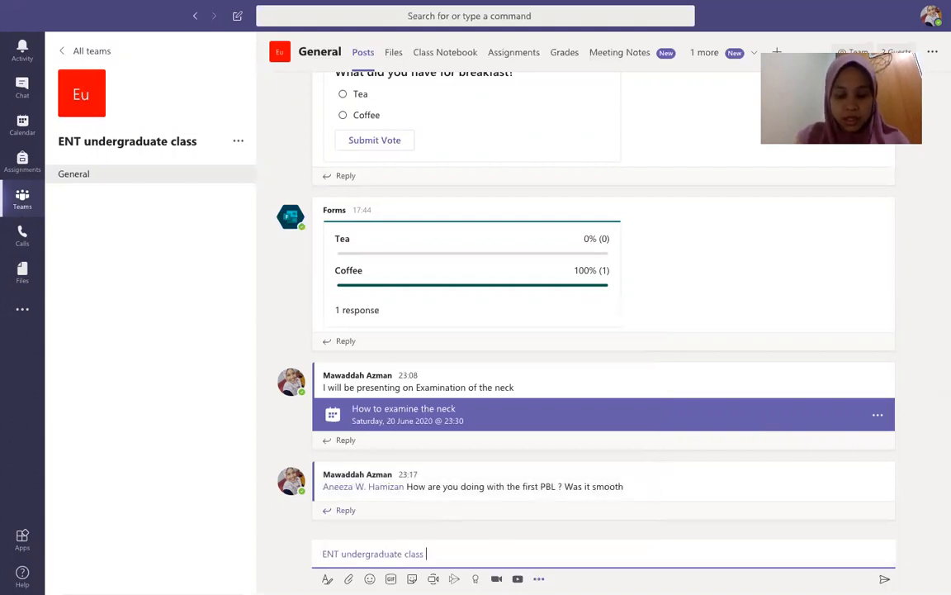
{"action": "type", "text": "How a"}
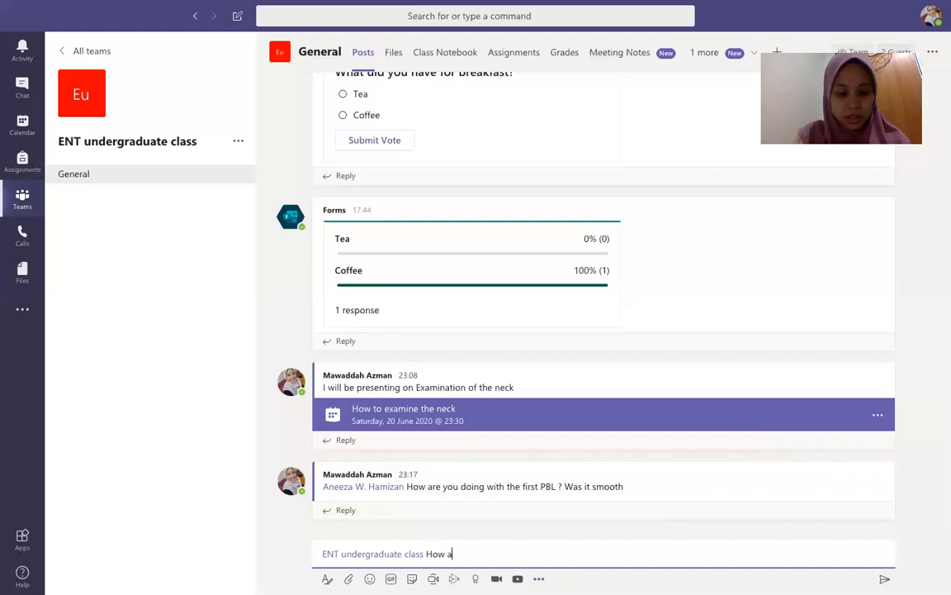
{"action": "key", "text": "BackSpace"}
{"action": "type", "text": "is"}
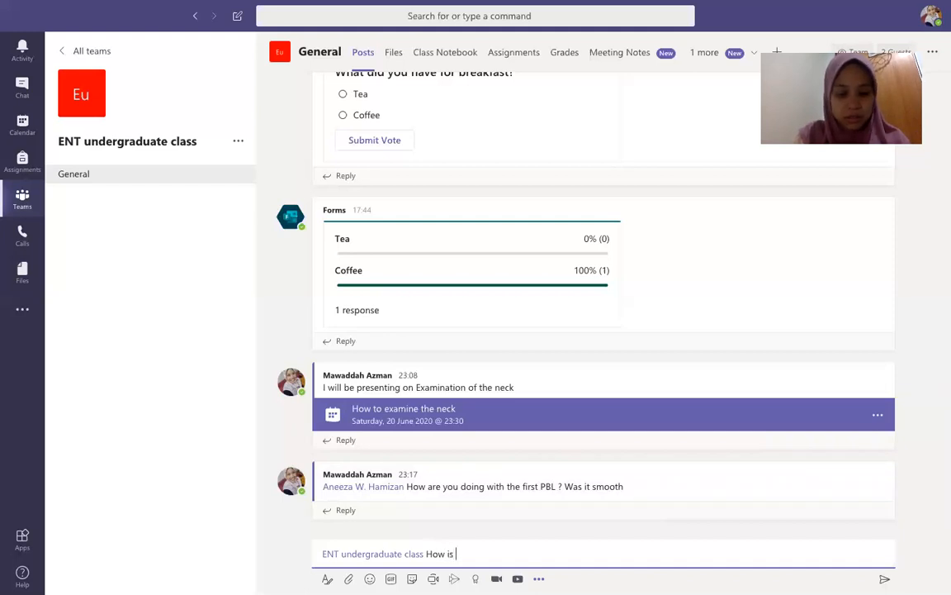
{"action": "key", "text": "BackSpace"}
{"action": "key", "text": "BackSpace"}
{"action": "key", "text": "BackSpace"}
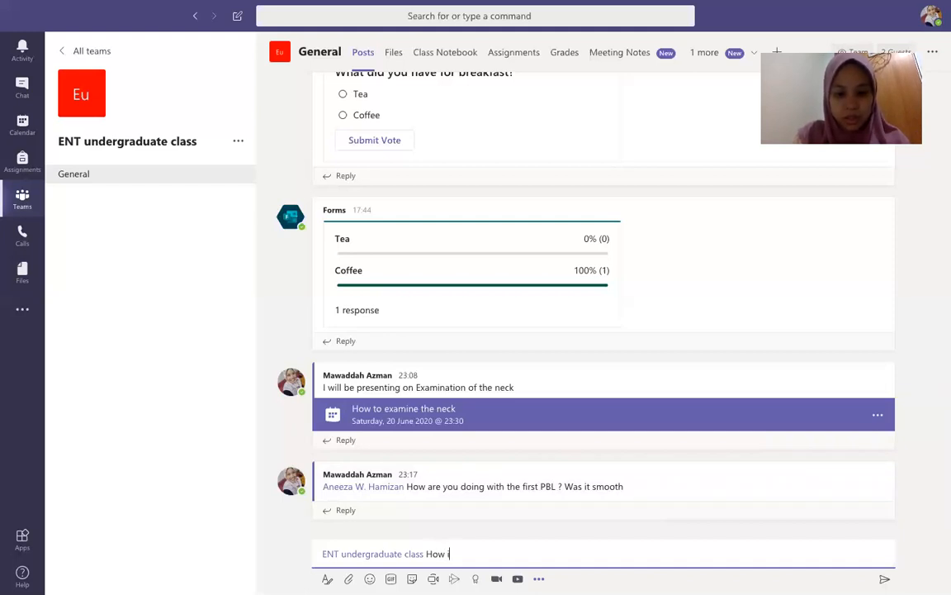
{"action": "type", "text": "was th"}
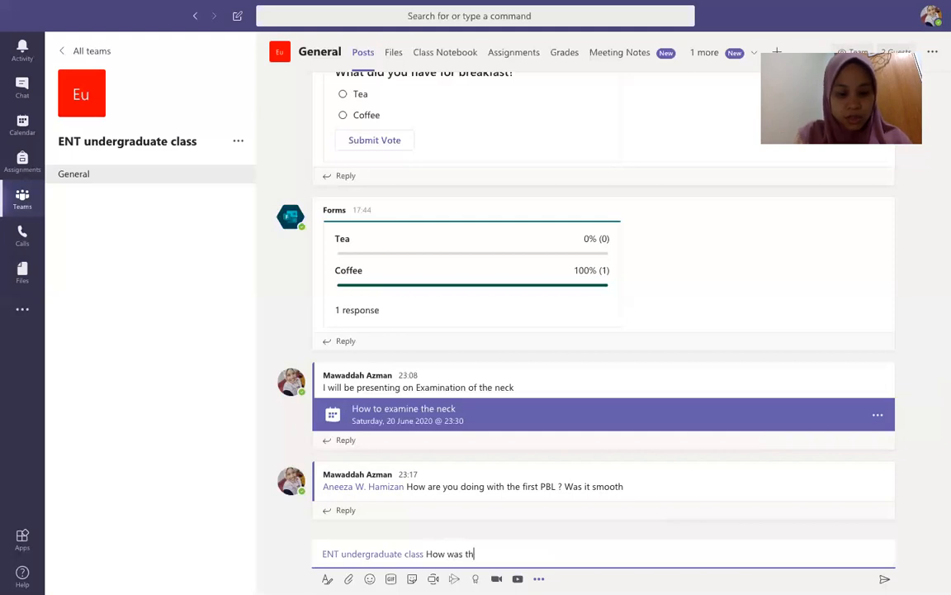
{"action": "type", "text": "e class to"}
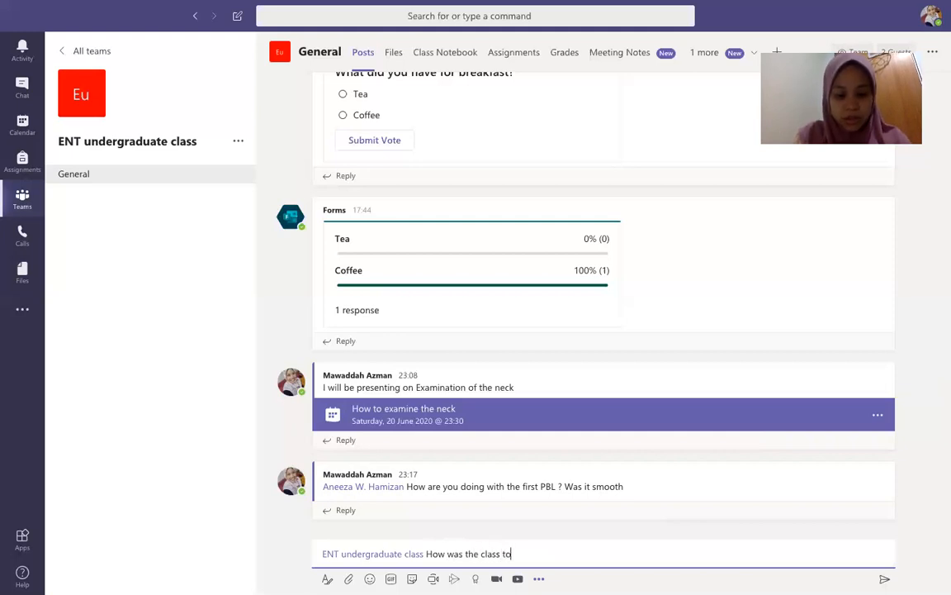
{"action": "type", "text": "day?"}
{"action": "key", "text": "Return"}
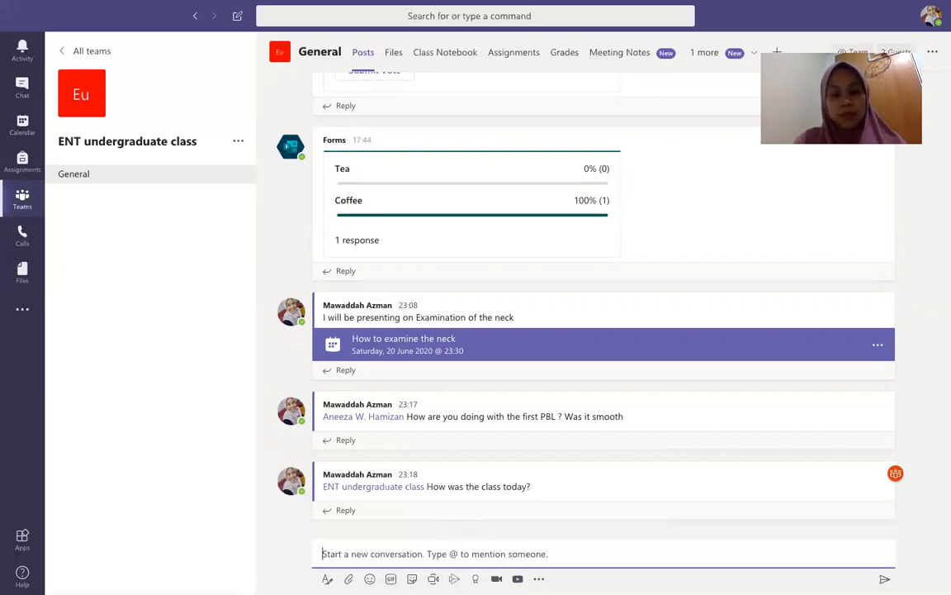
{"action": "key", "text": "ctrl+shift+x"}
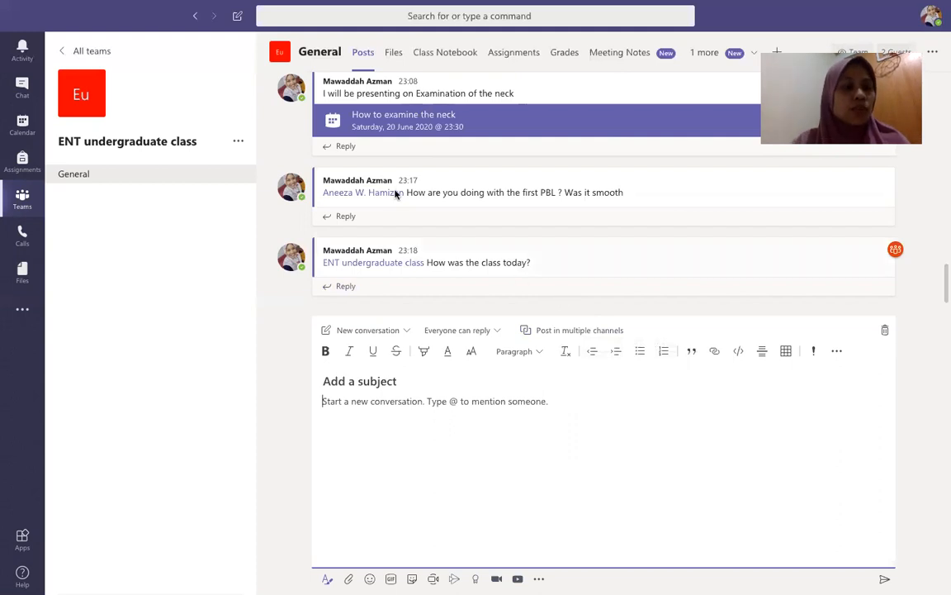
Step: Show the expanded new-conversation editor with its empty subject line and message
{"action": "mouse_move", "coordinate": [397, 193]}
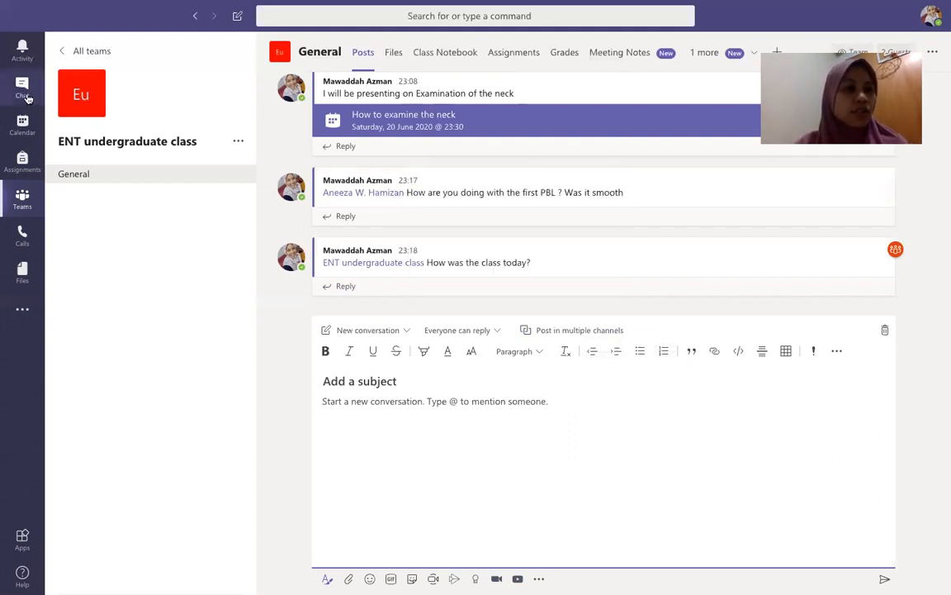
Step: Send 'What shall we have for lunch?' in a private chat with the guest contact
{"action": "left_click", "coordinate": [22, 89]}
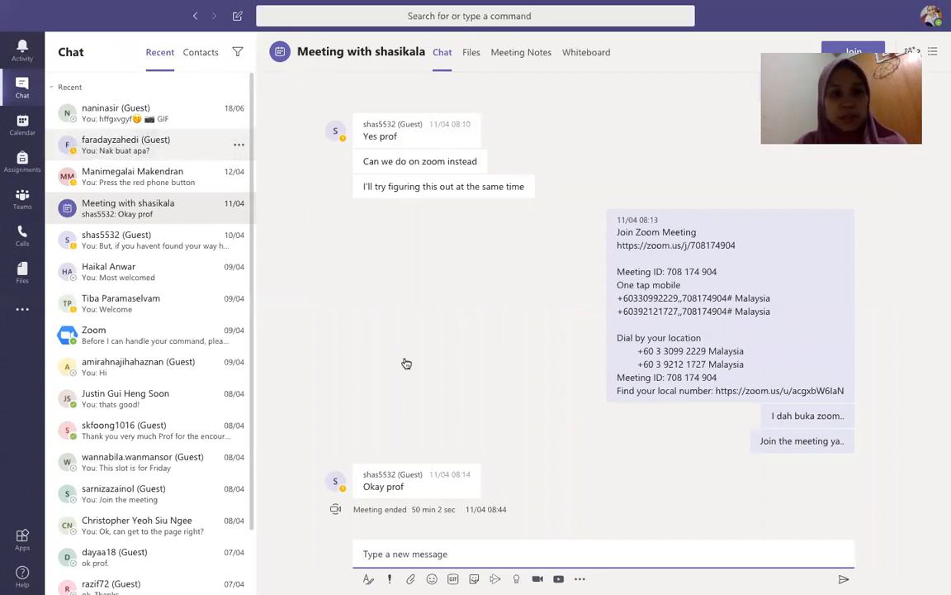
{"action": "left_click", "coordinate": [416, 562]}
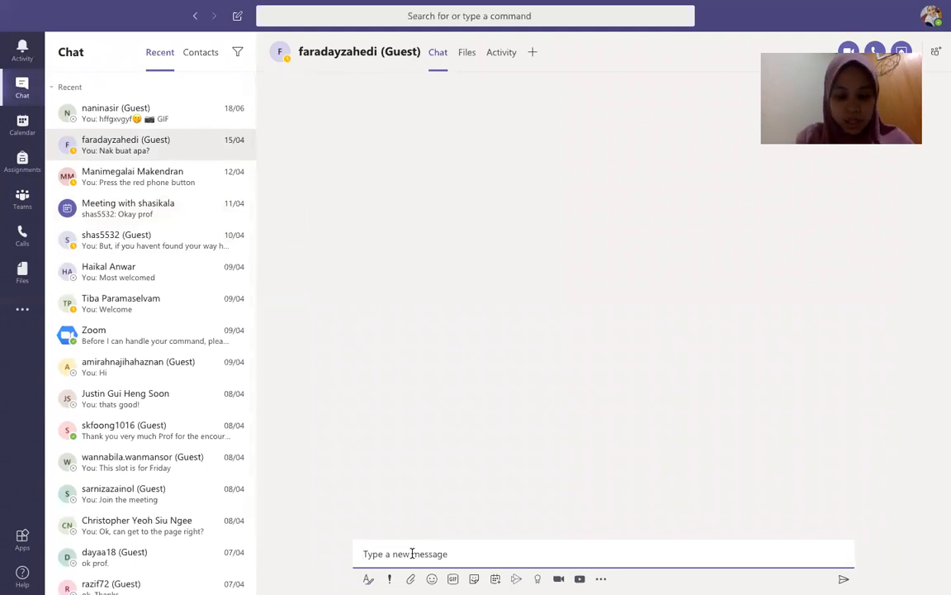
{"action": "type", "text": "What sh"}
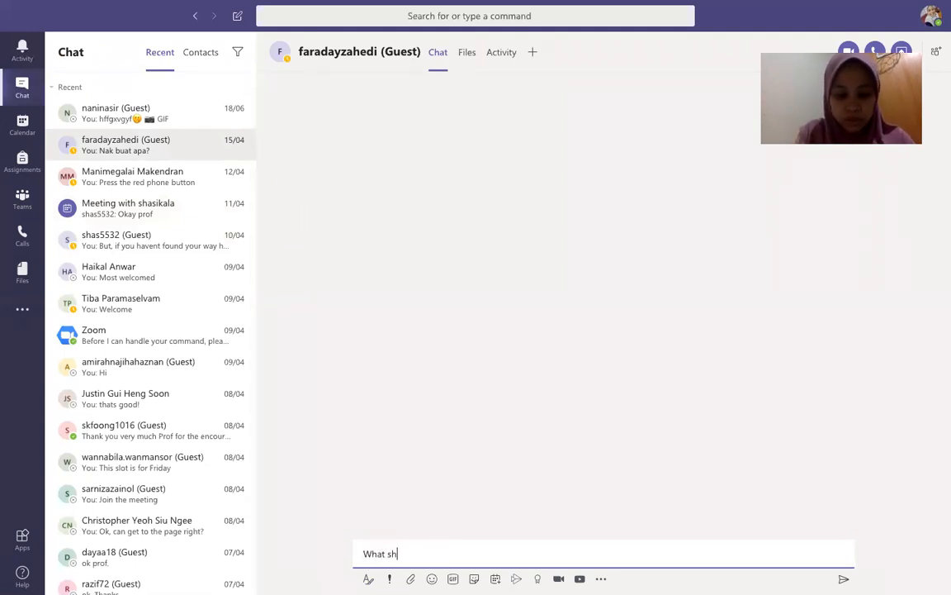
{"action": "type", "text": "all we have"}
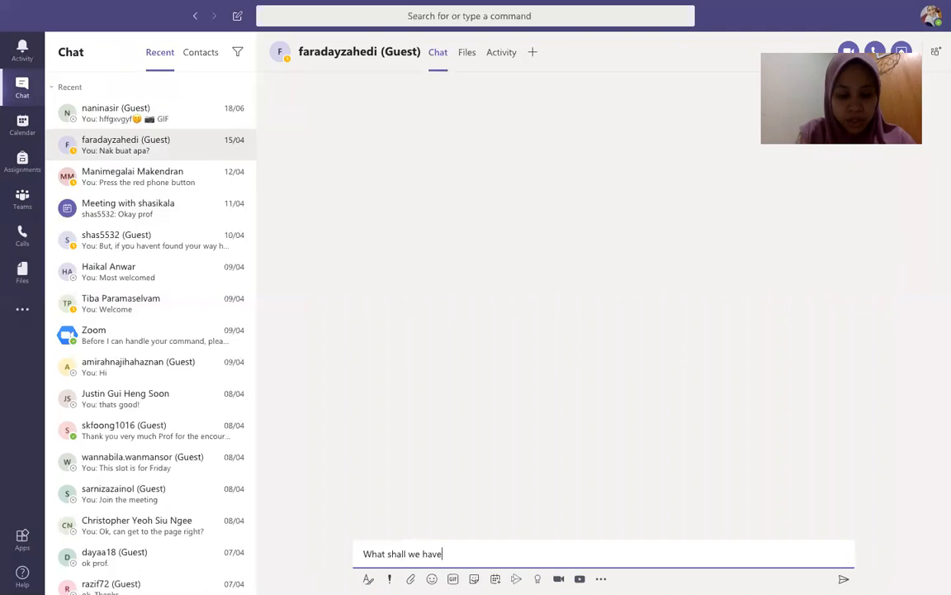
{"action": "type", "text": " for luc"}
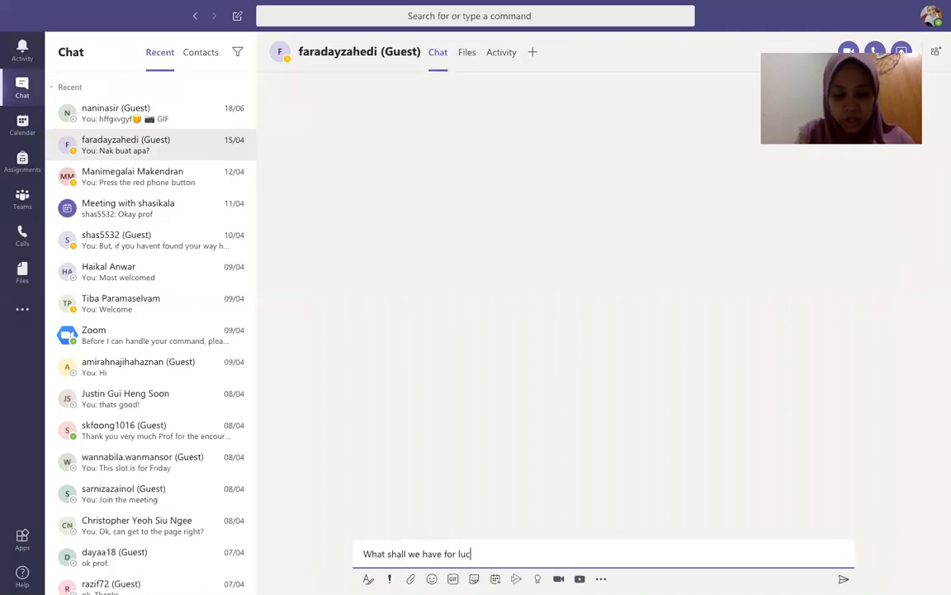
{"action": "key", "text": "BackSpace"}
{"action": "key", "text": "BackSpace"}
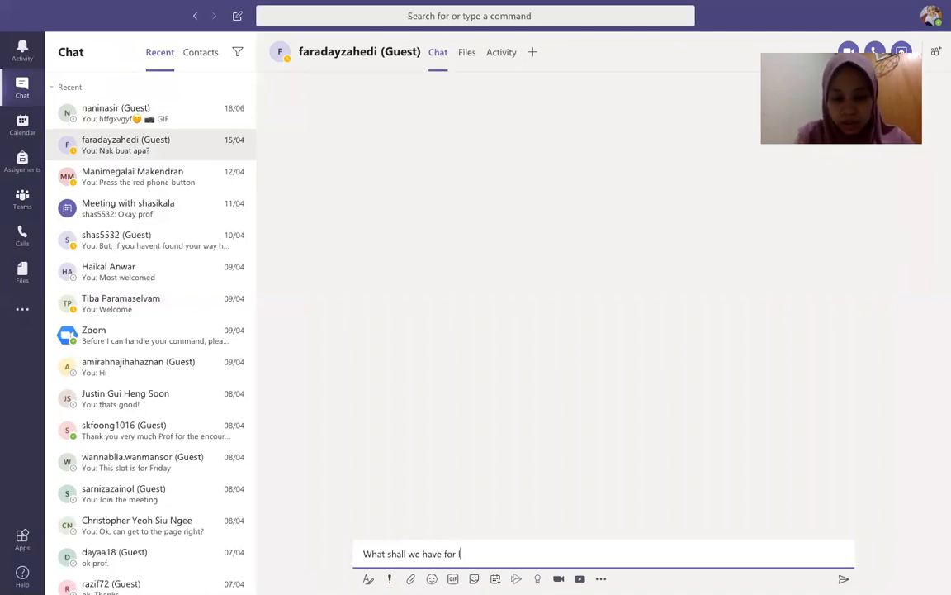
{"action": "type", "text": "unch"}
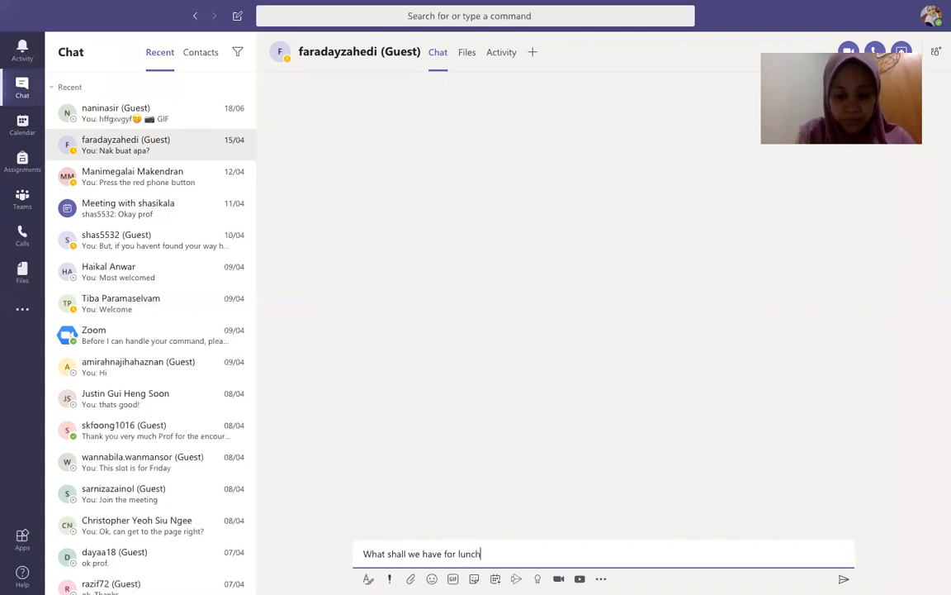
{"action": "type", "text": "?"}
{"action": "key", "text": "Return"}
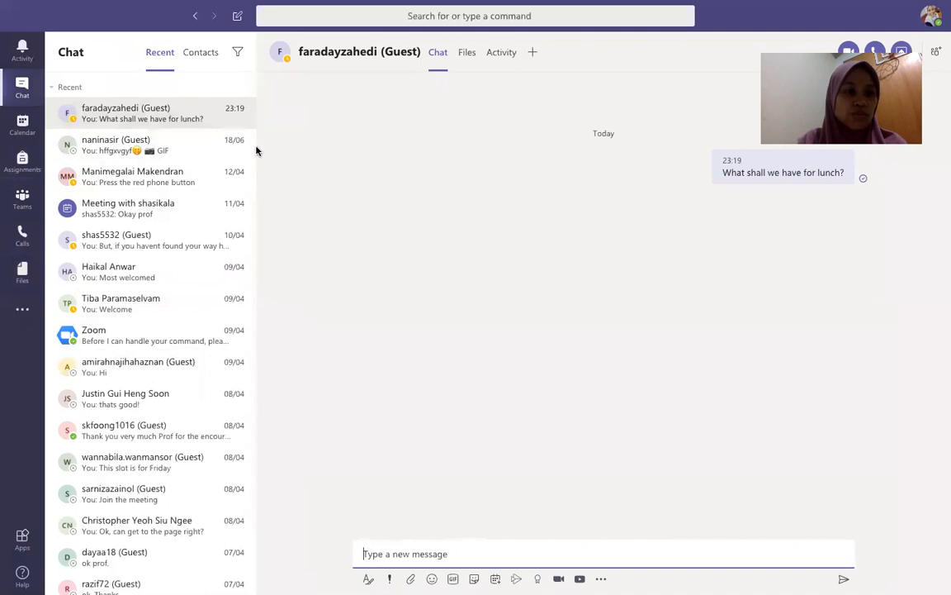
{"action": "left_click", "coordinate": [23, 236]}
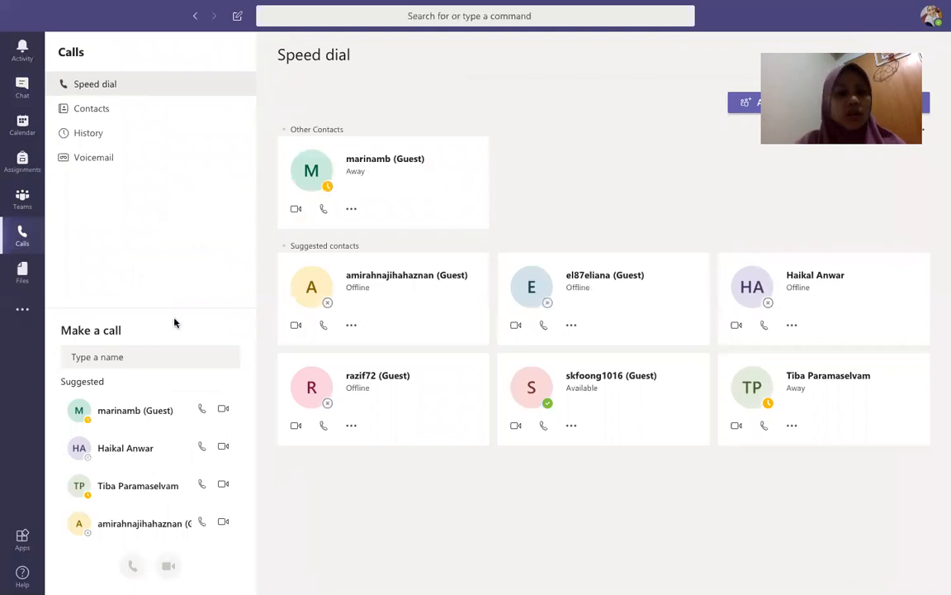
Step: Enter a contact's name in Make a call, then return to the ENT undergraduate class General channel
{"action": "left_click", "coordinate": [120, 358]}
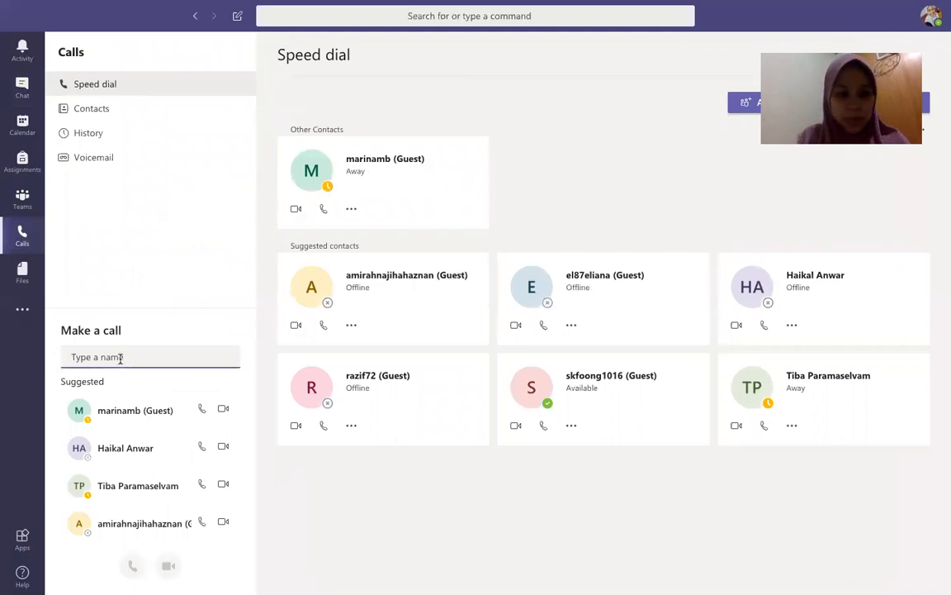
{"action": "type", "text": "farah"}
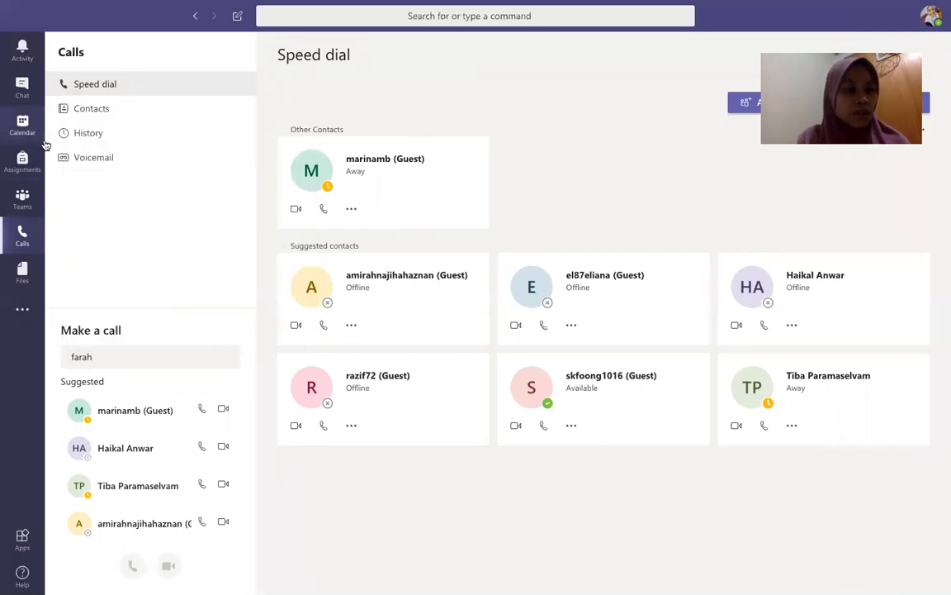
{"action": "left_click", "coordinate": [24, 196]}
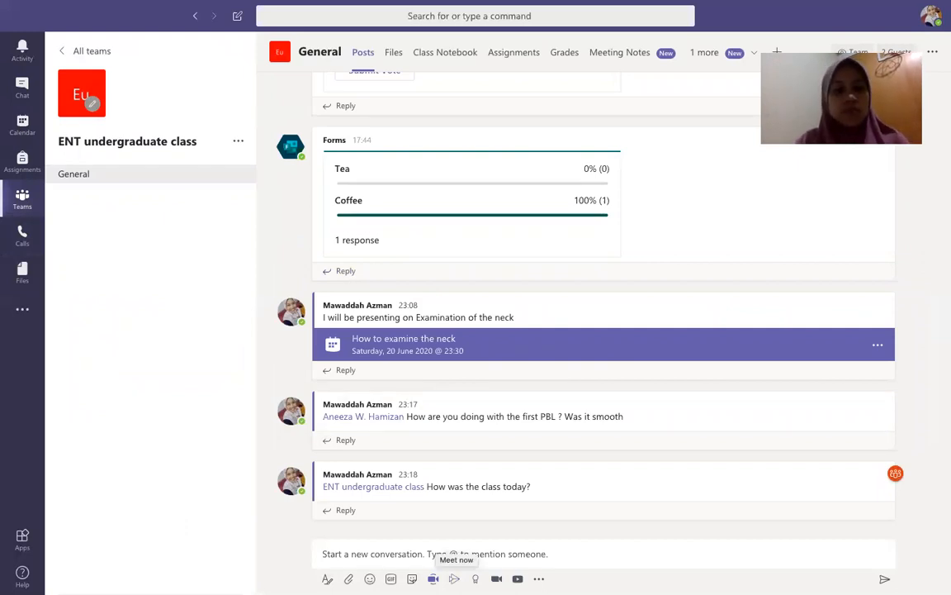
Step: Start a Meet now meeting titled 'First meeting: Discuss literature review'
{"action": "left_click", "coordinate": [433, 578]}
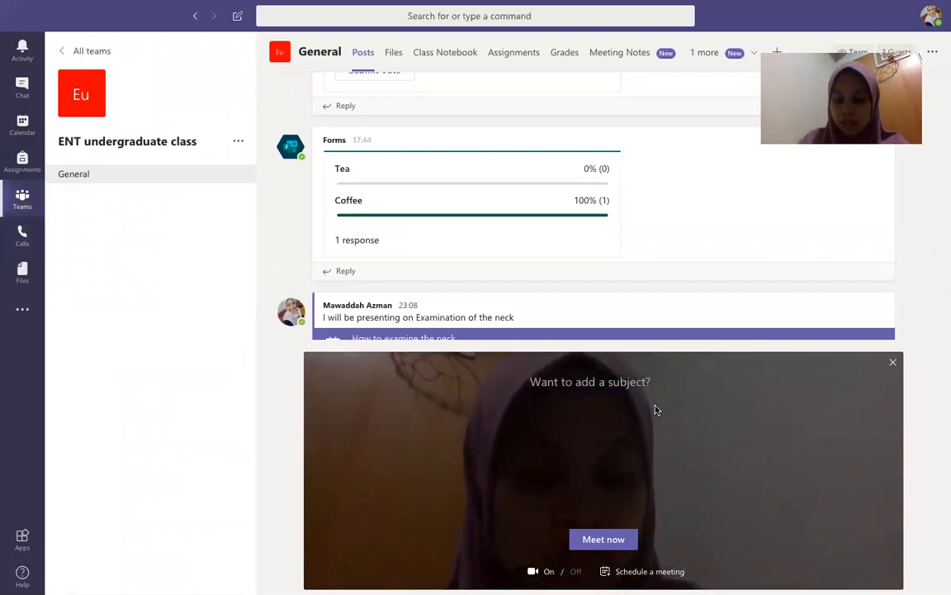
{"action": "type", "text": "First"}
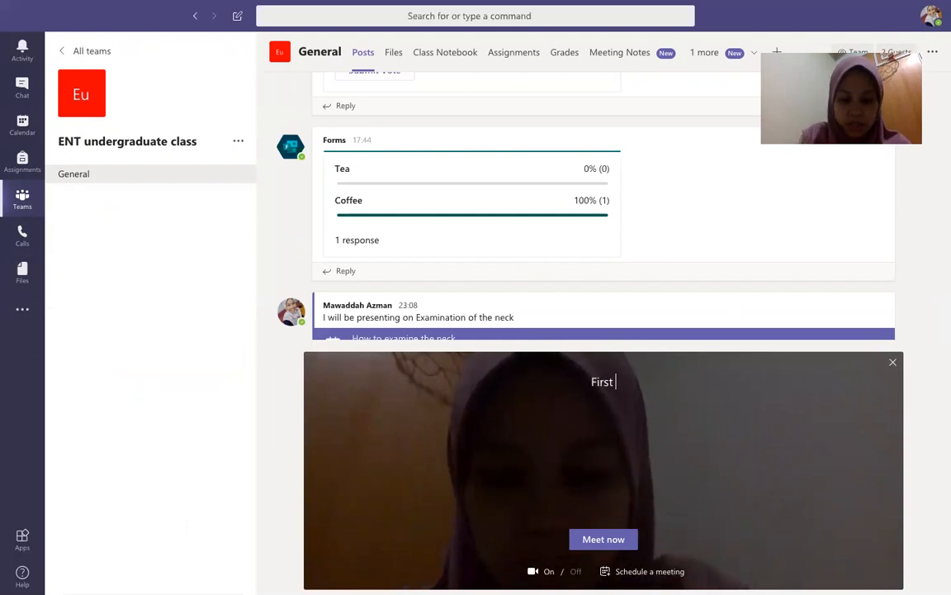
{"action": "type", "text": " meeting"}
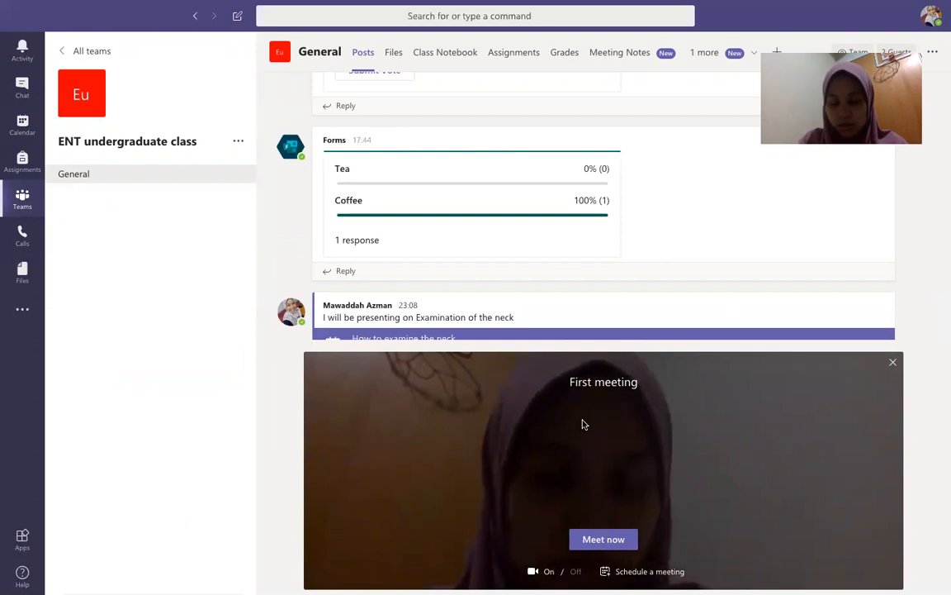
{"action": "type", "text": ": Discuss literature review"}
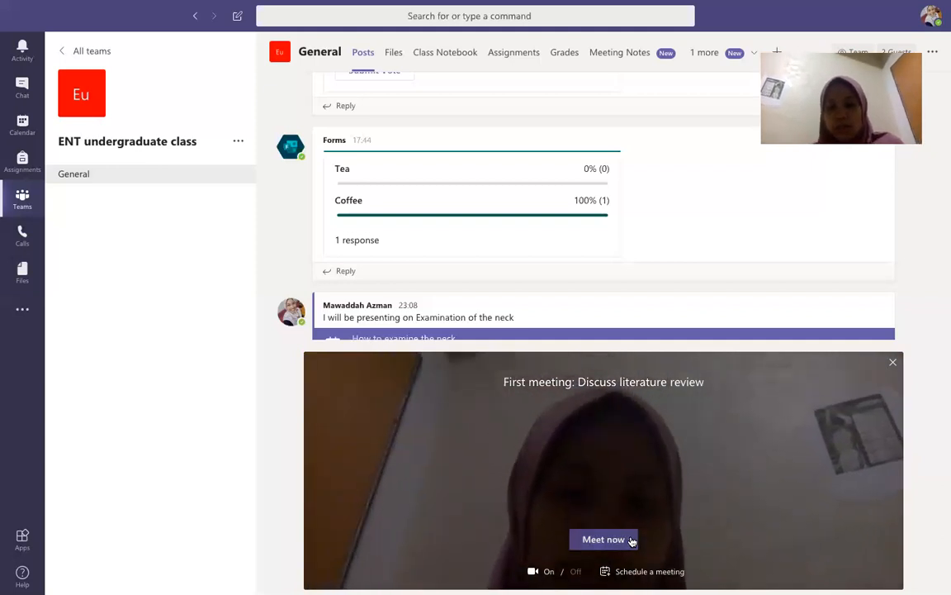
{"action": "left_click", "coordinate": [632, 541]}
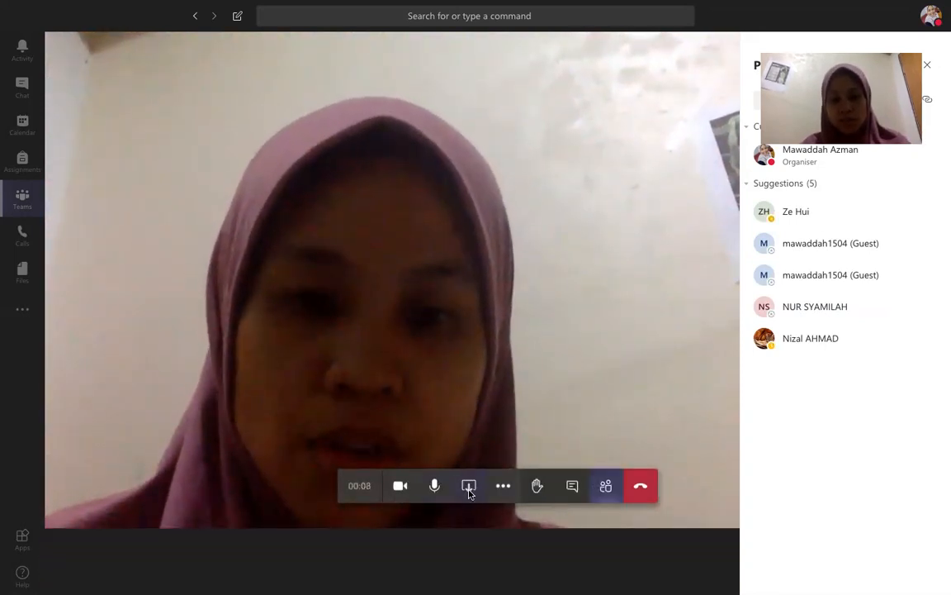
Step: Open the share tray listing desktop, window, PowerPoint and whiteboard options
{"action": "left_click", "coordinate": [469, 493]}
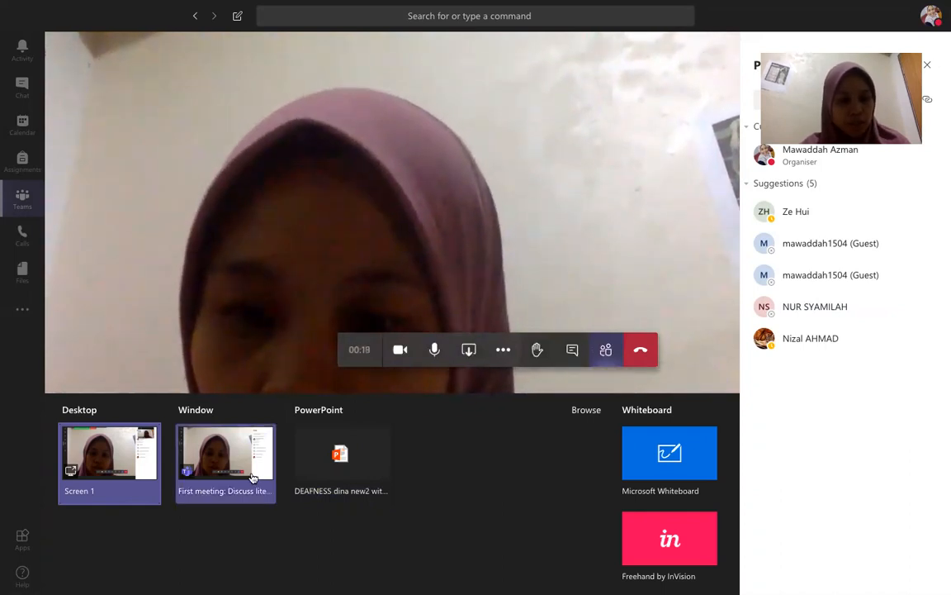
Step: Present the DEAFNESS dina new2 with audioMP3.pptx slides in the meeting
{"action": "left_click", "coordinate": [329, 457]}
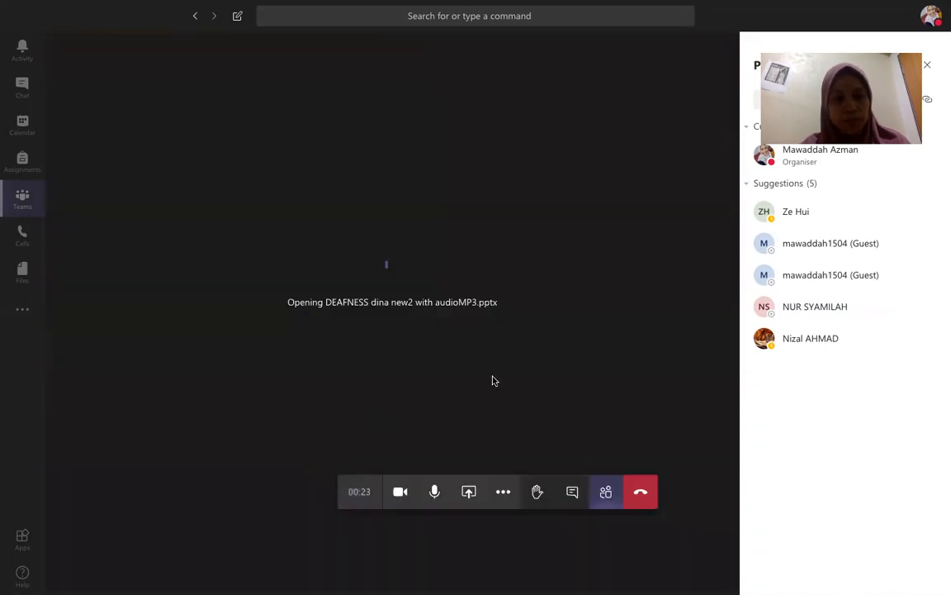
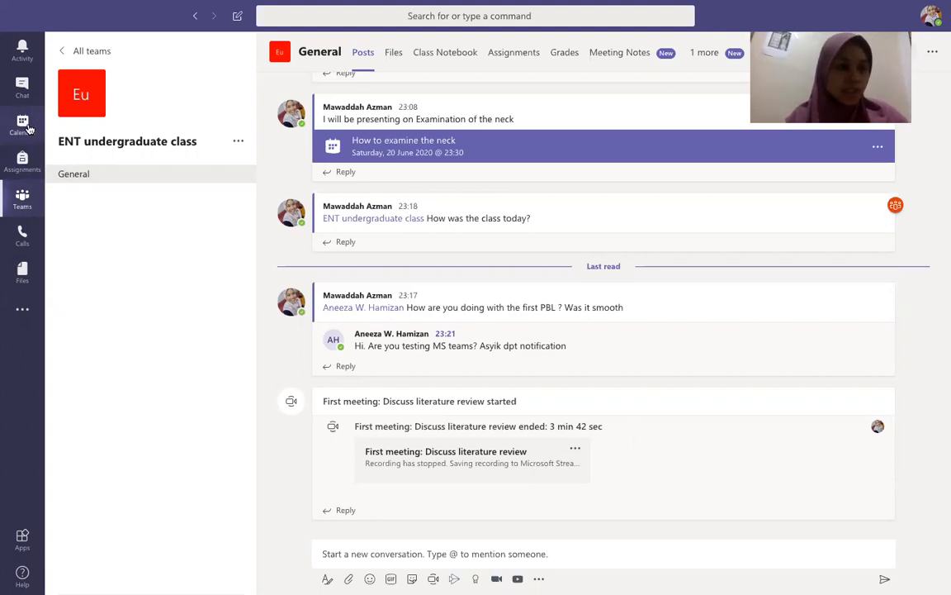
Step: Switch from the General channel posts to the June 2020 calendar week
{"action": "left_click", "coordinate": [22, 124]}
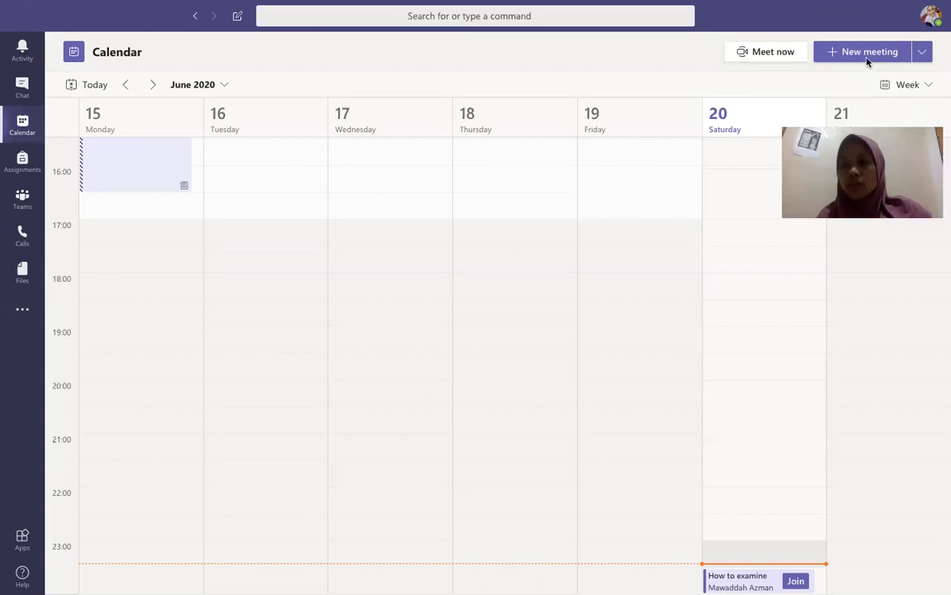
Step: Create a new meeting titled 'Meeting to discuss literature revie'
{"action": "left_click", "coordinate": [861, 54]}
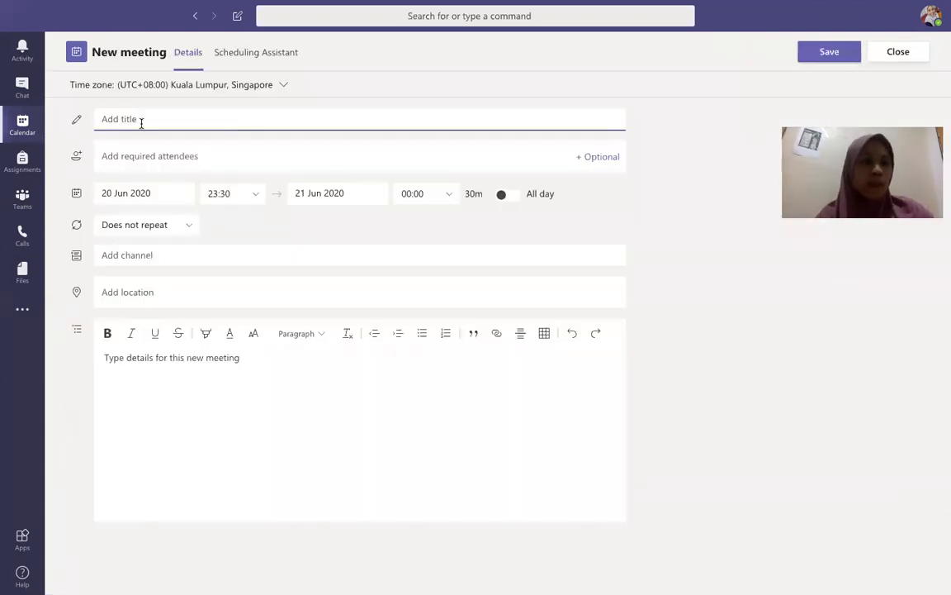
{"action": "type", "text": "Me"}
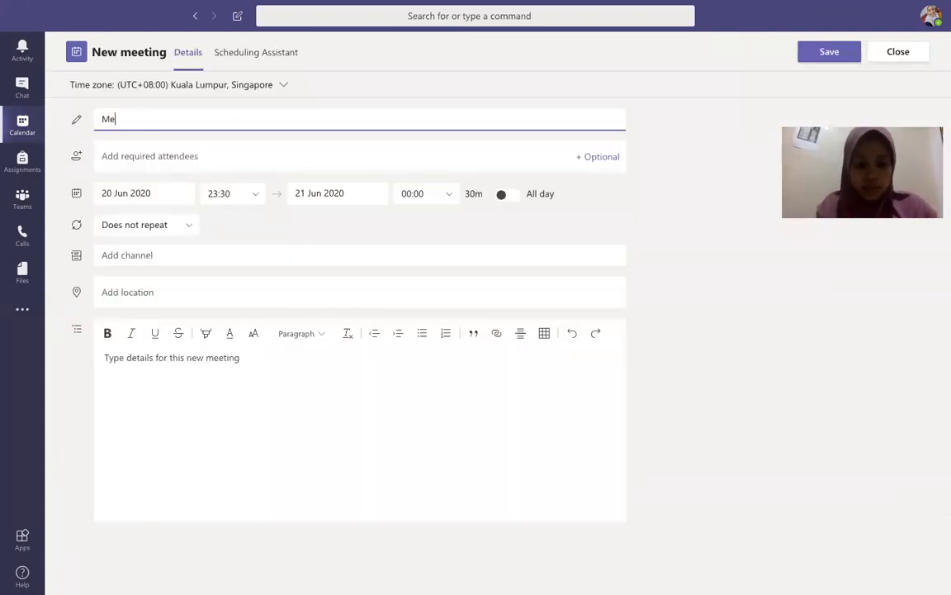
{"action": "type", "text": "eting to d"}
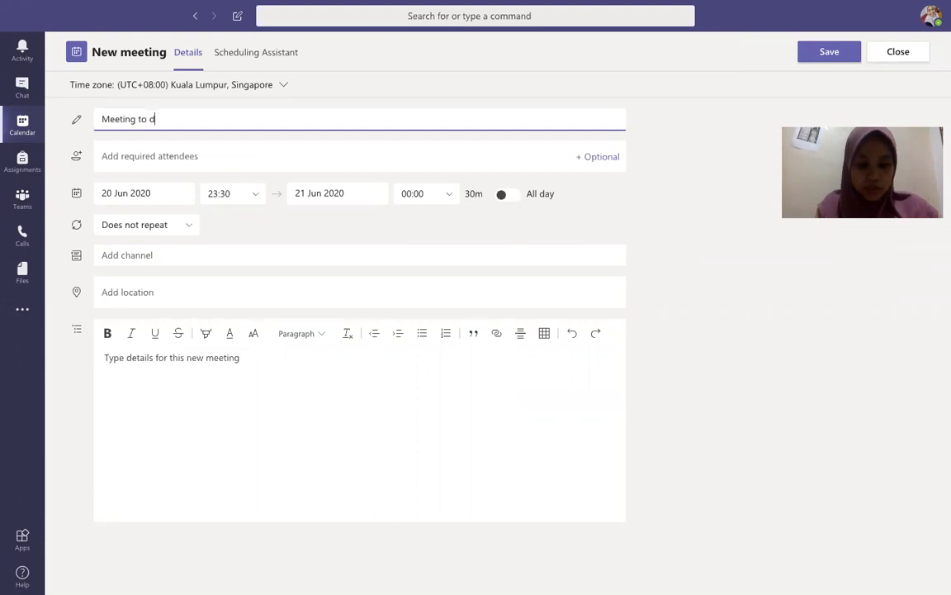
{"action": "type", "text": "iscuss literature revie"}
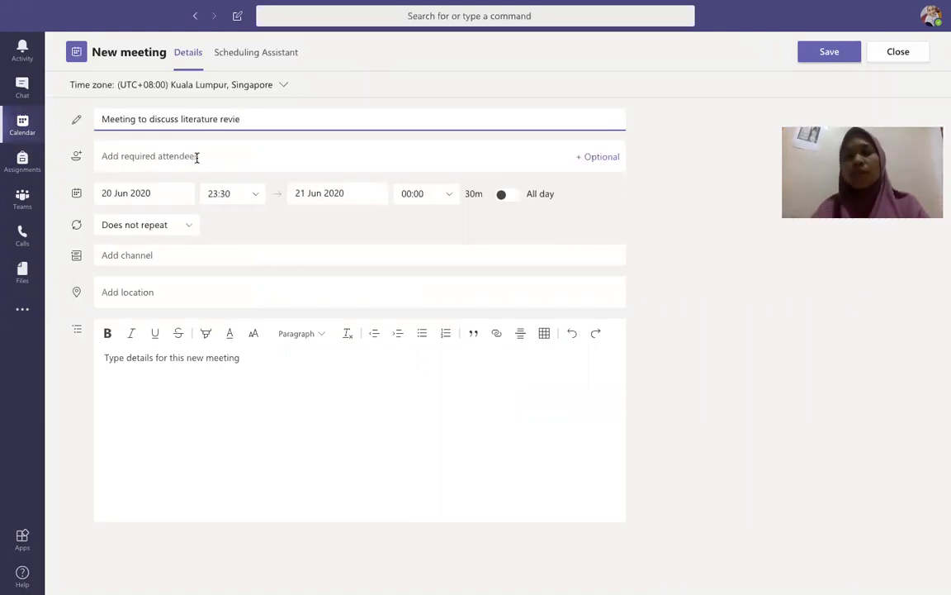
{"action": "left_click", "coordinate": [130, 254]}
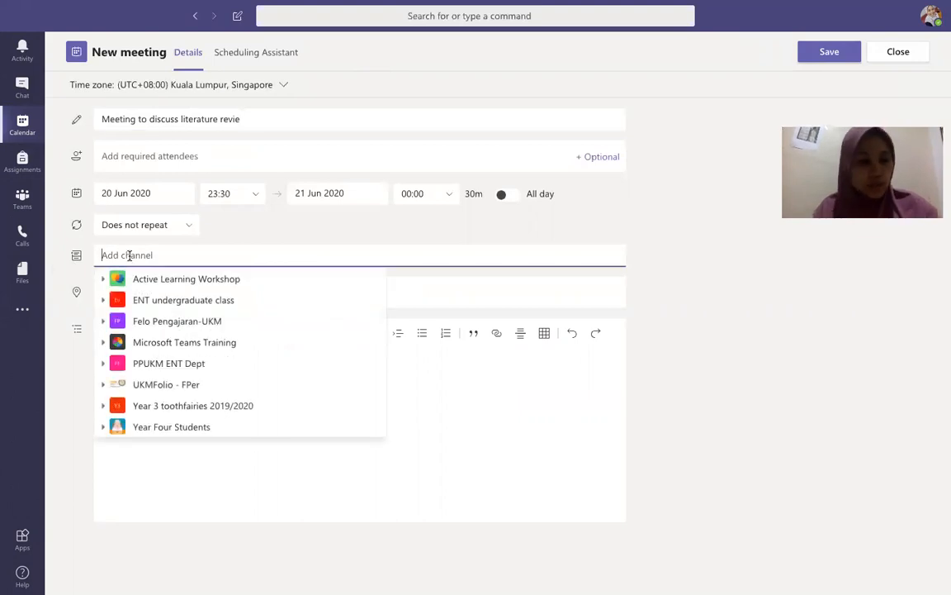
Step: Set the meeting's channel to General under the ENT undergraduate class team
{"action": "left_click", "coordinate": [172, 303]}
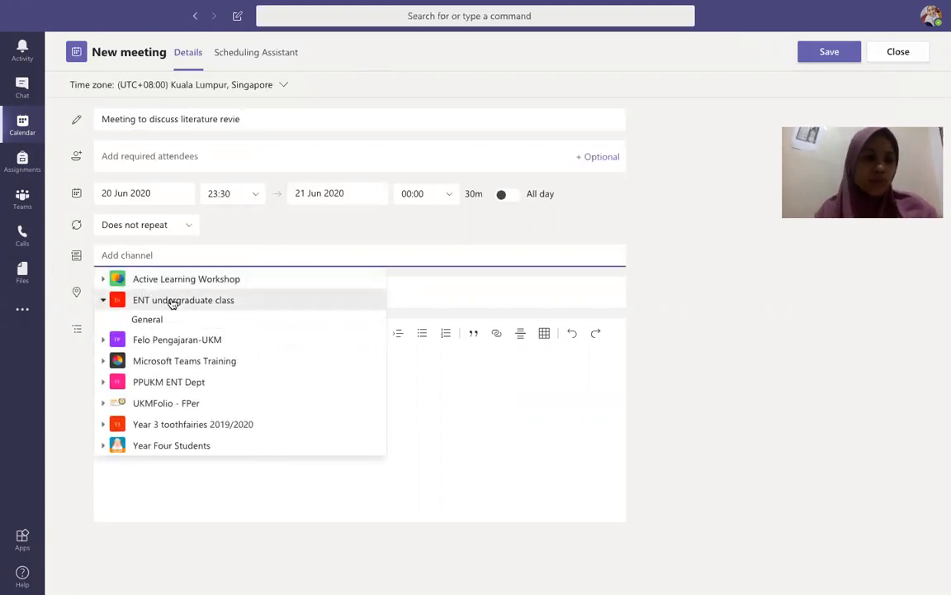
{"action": "left_click", "coordinate": [177, 321]}
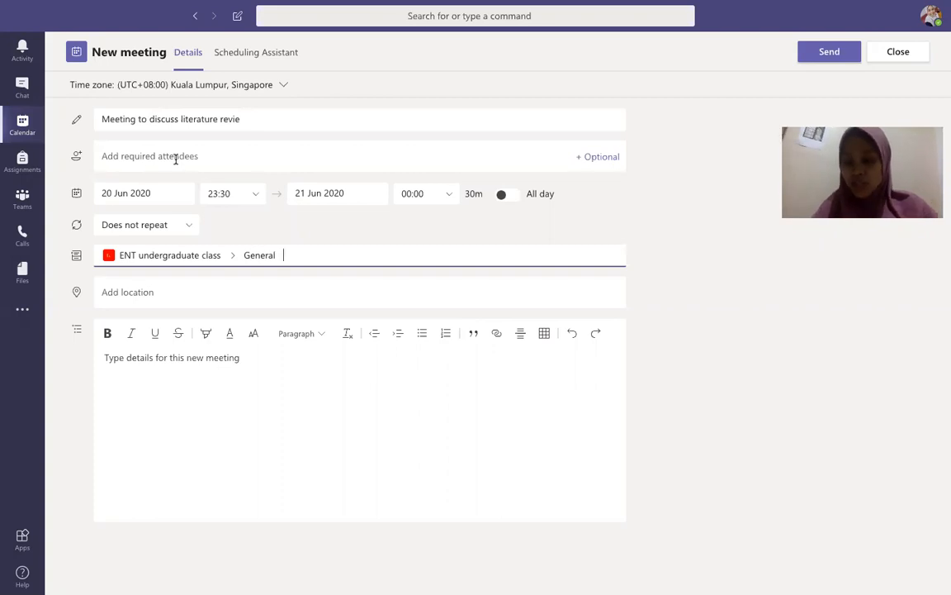
{"action": "type", "text": "@"}
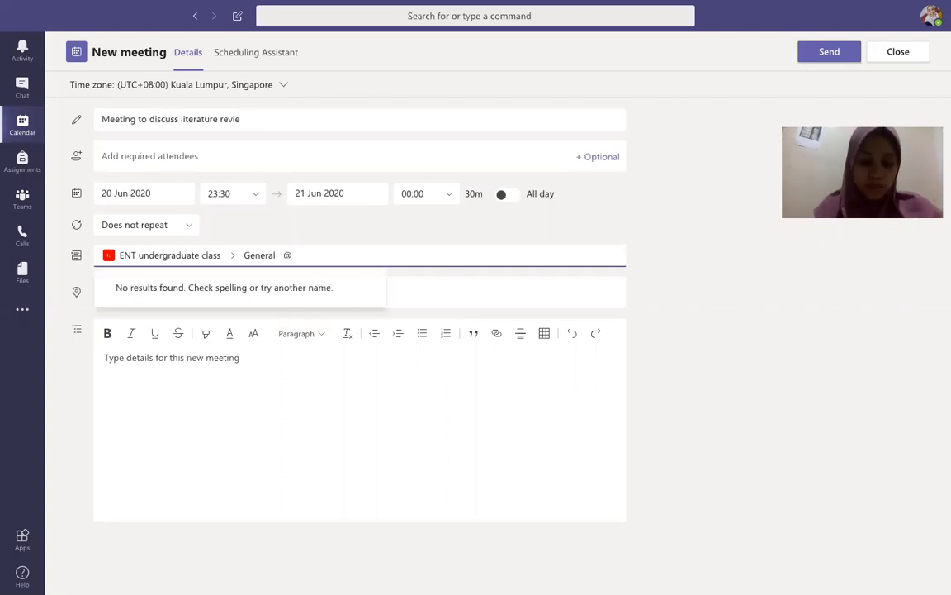
{"action": "key", "text": "BackSpace"}
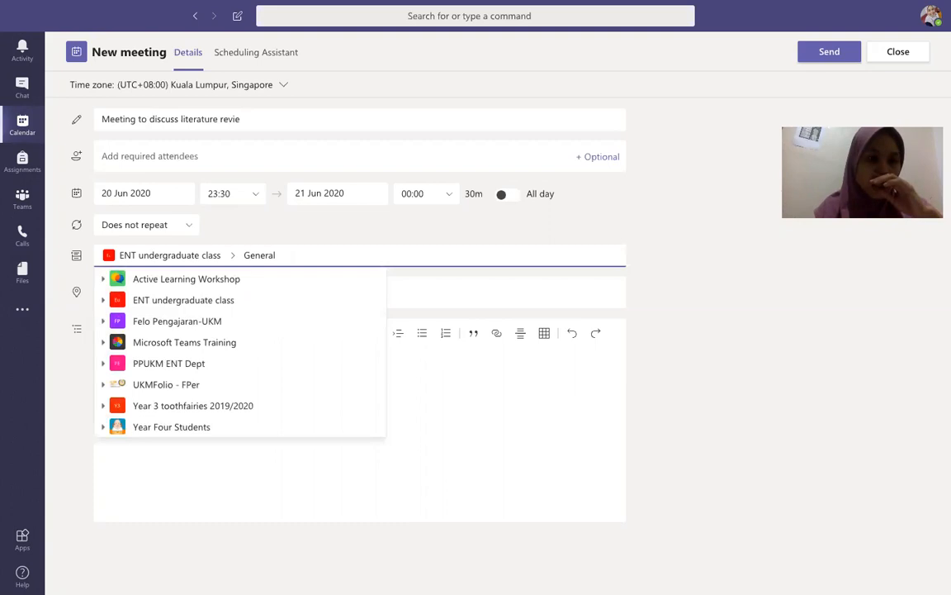
{"action": "left_click", "coordinate": [118, 152]}
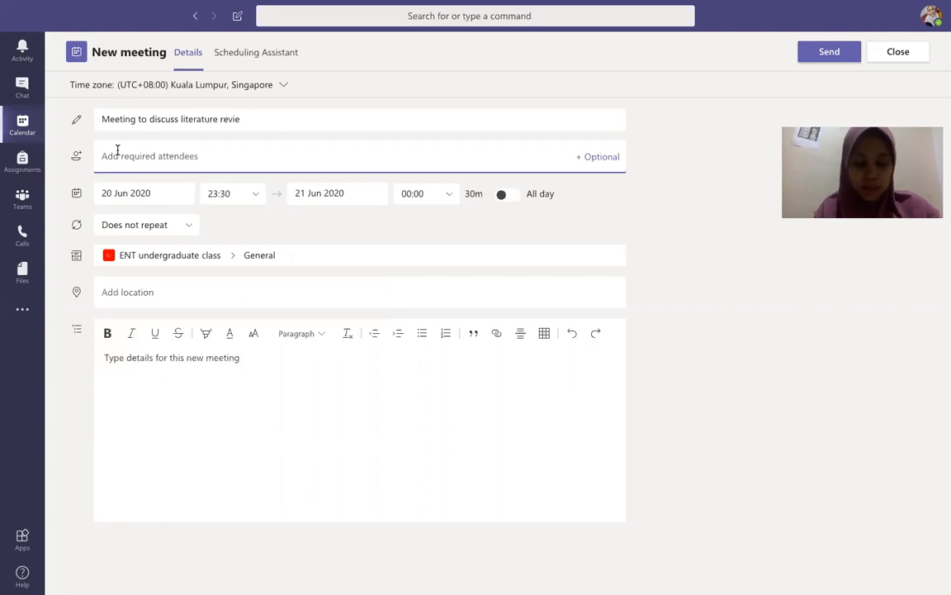
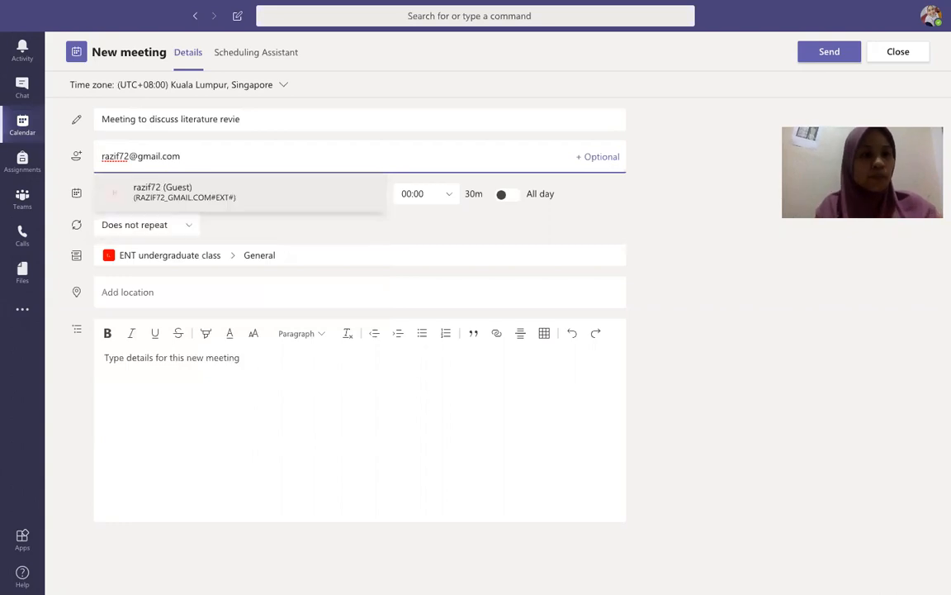
Step: Enter the guest's e-mail address and add them from the Guest suggestion as required attendee
{"action": "left_click", "coordinate": [169, 189]}
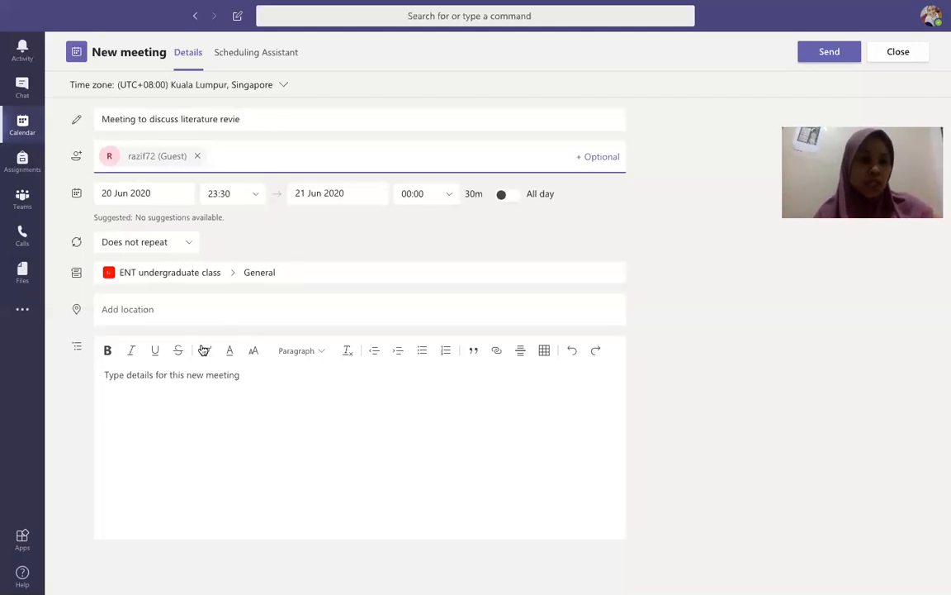
Step: Add the details 'I will present the literature review' and send the meeting
{"action": "left_click", "coordinate": [171, 379]}
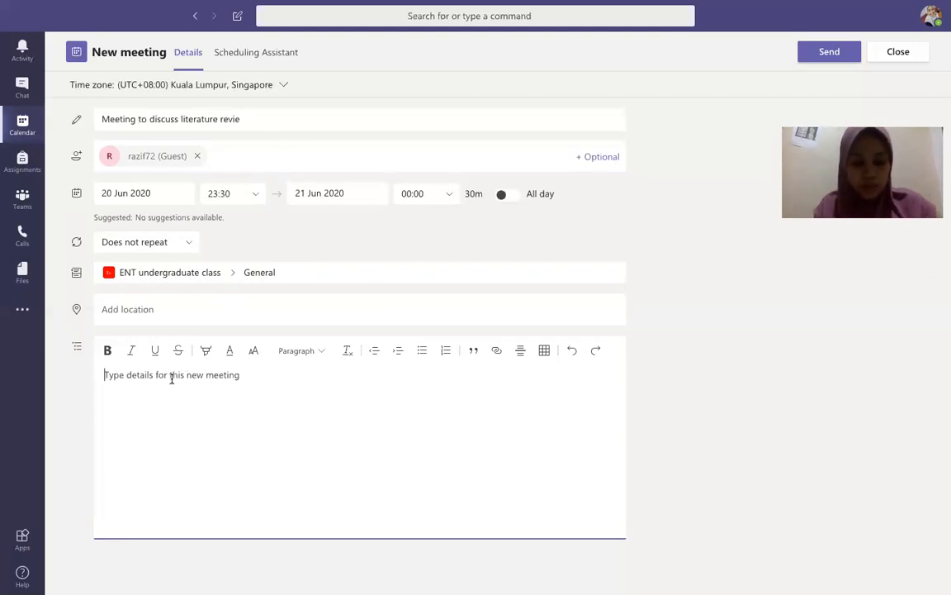
{"action": "type", "text": "I will "}
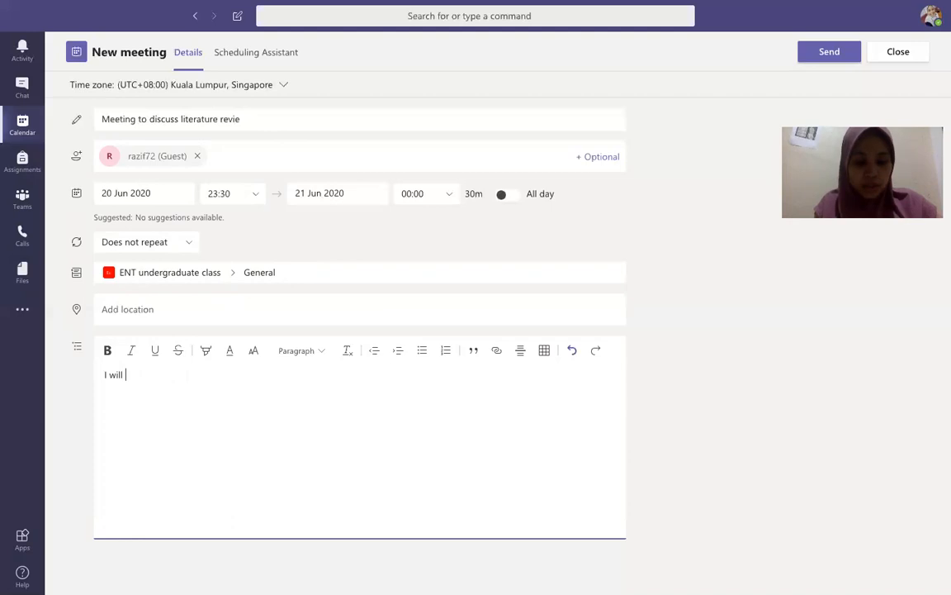
{"action": "type", "text": "present the literatu"}
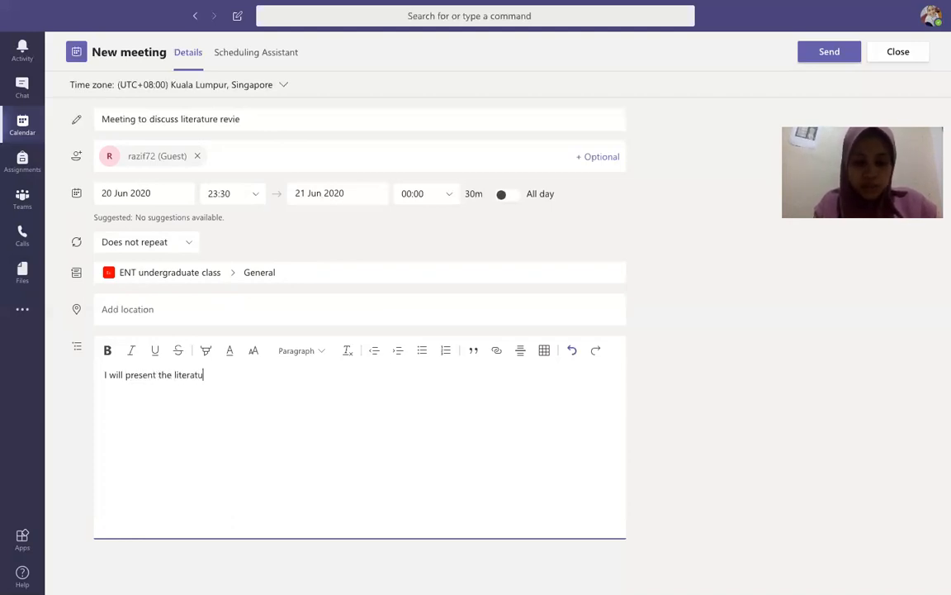
{"action": "type", "text": "re review"}
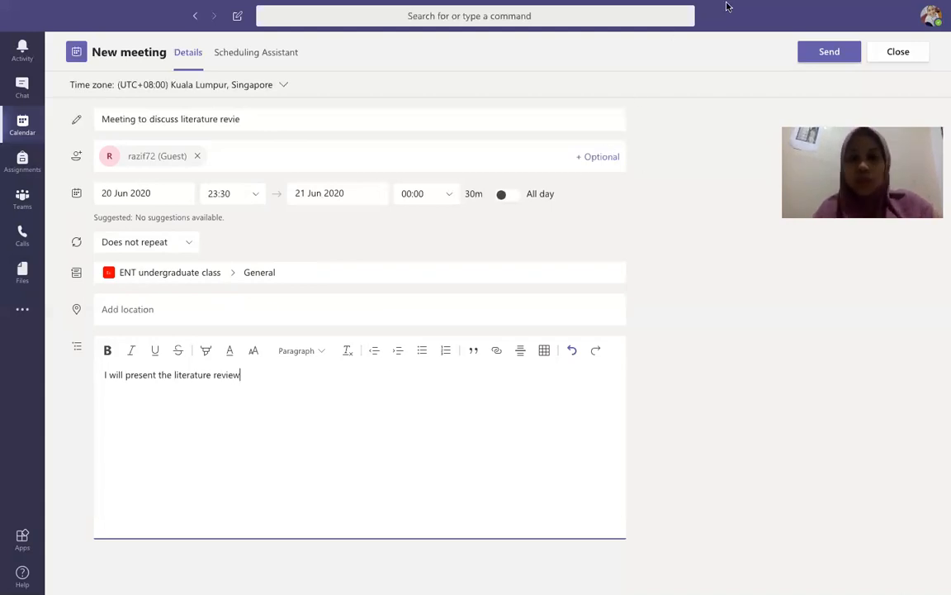
{"action": "left_click", "coordinate": [810, 54]}
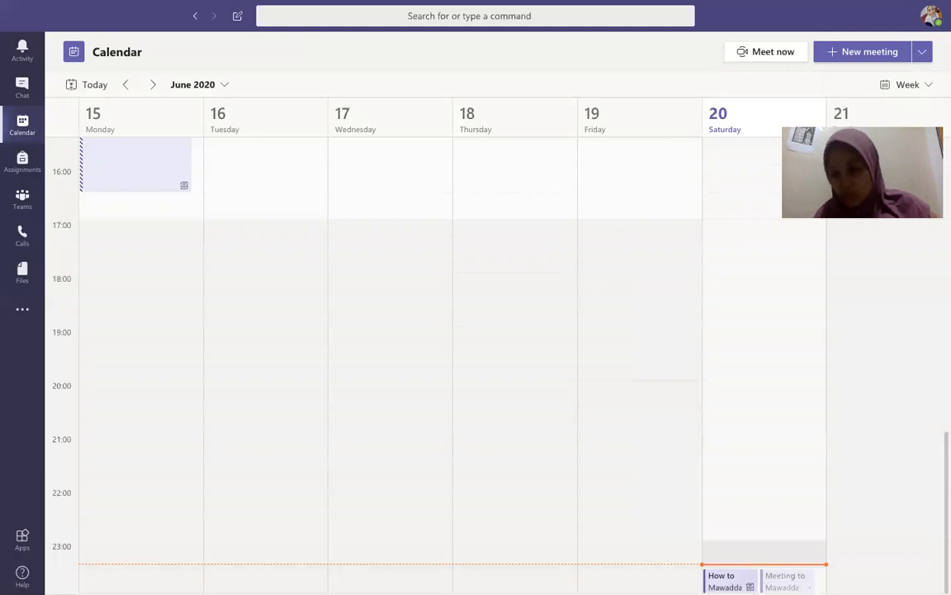
Step: Open the Saturday 'How to examine the neck' meeting, close it, and reopen it
{"action": "left_click", "coordinate": [724, 580]}
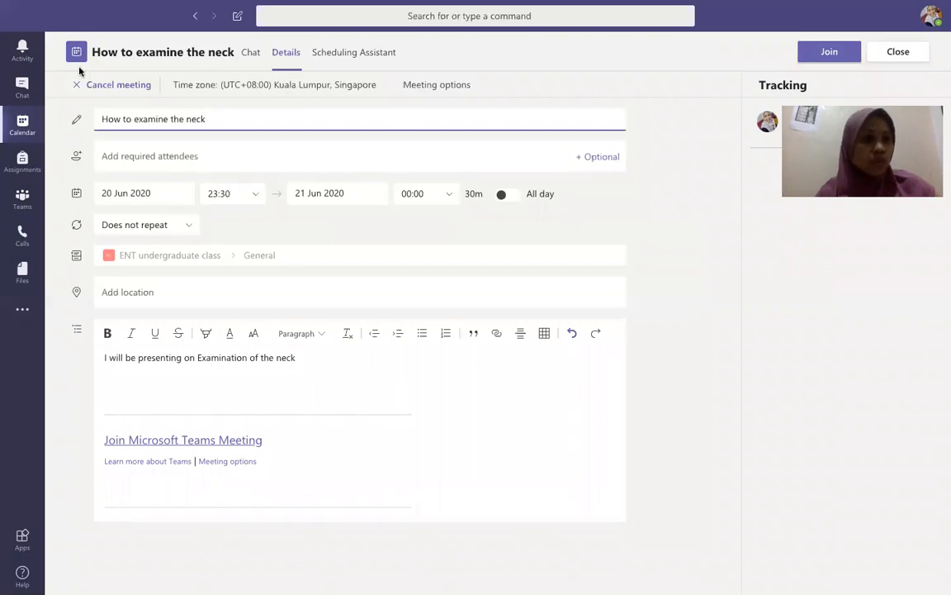
{"action": "left_click", "coordinate": [913, 58]}
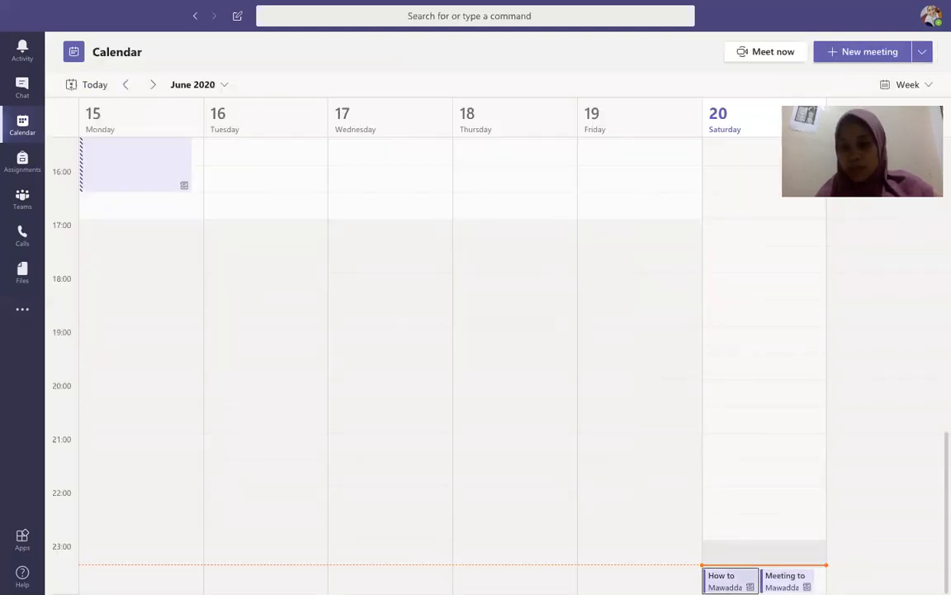
{"action": "left_click", "coordinate": [729, 579]}
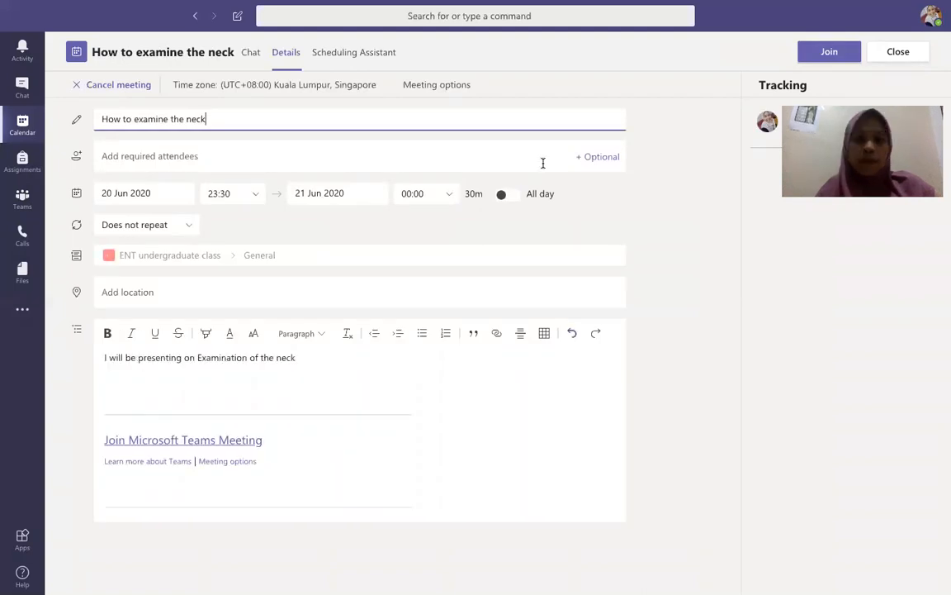
{"action": "right_click", "coordinate": [206, 442]}
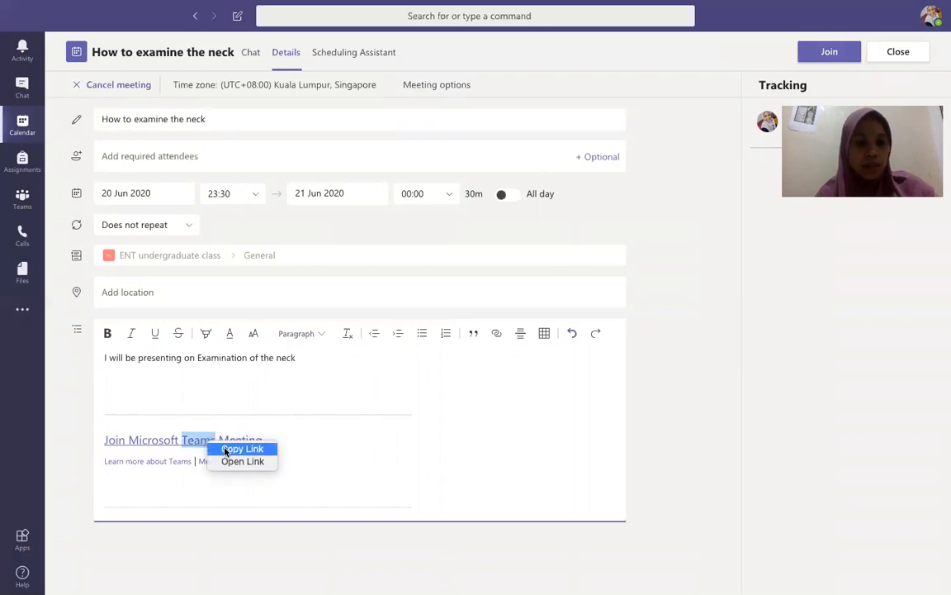
{"action": "left_click", "coordinate": [225, 450]}
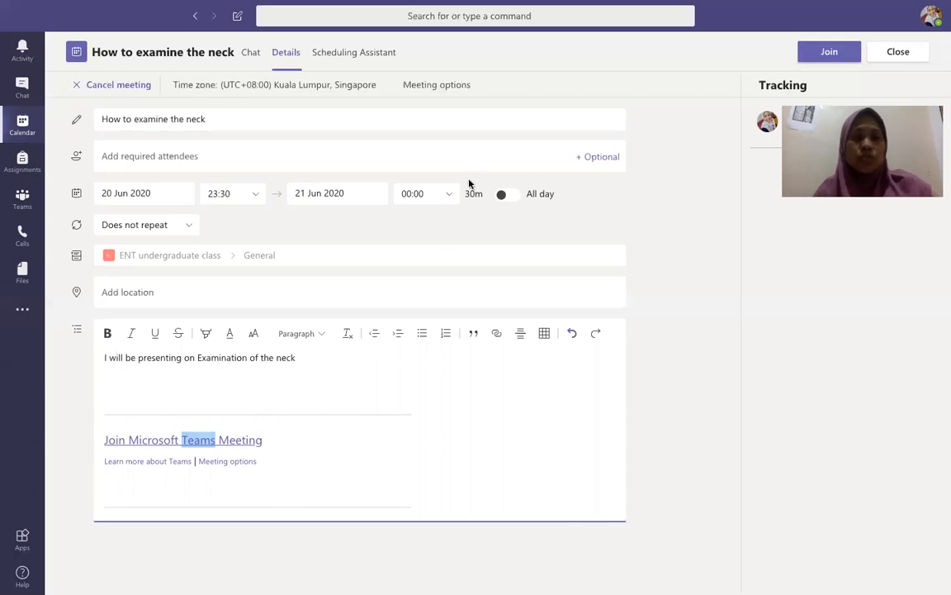
{"action": "right_click", "coordinate": [450, 89]}
Step: In the neck meeting's options, set Who can present? to Only me and save
{"action": "left_click", "coordinate": [440, 88]}
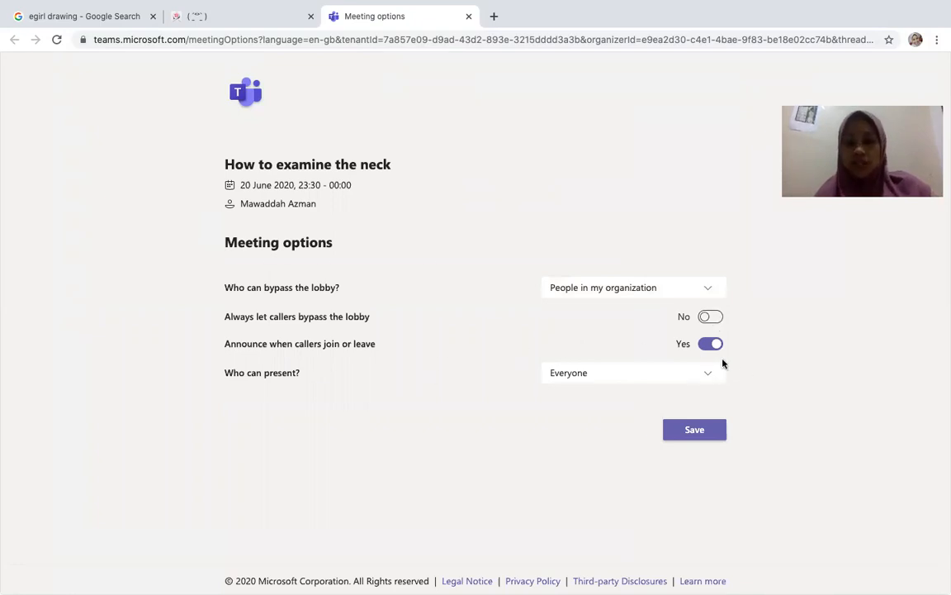
{"action": "left_click", "coordinate": [627, 384]}
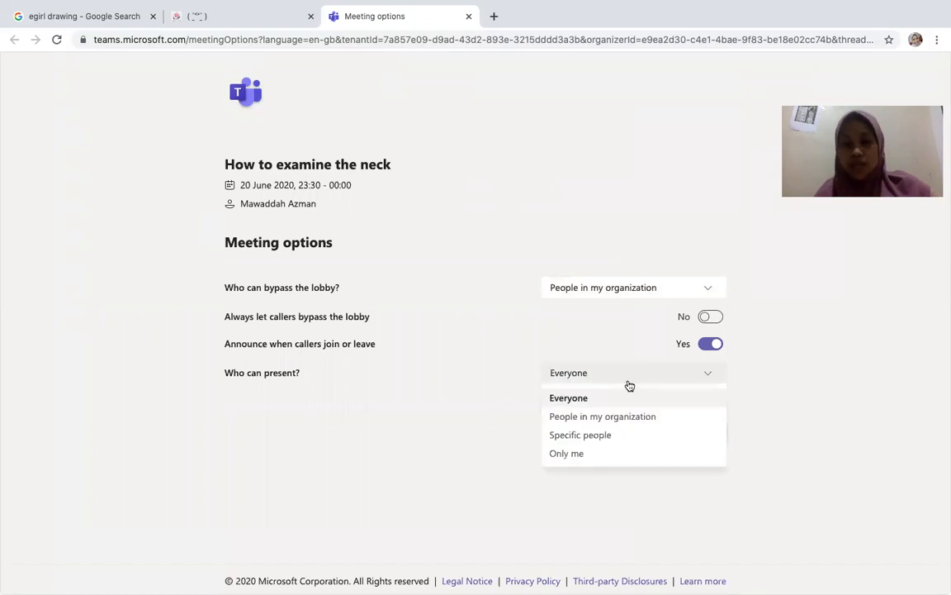
{"action": "left_click", "coordinate": [591, 460]}
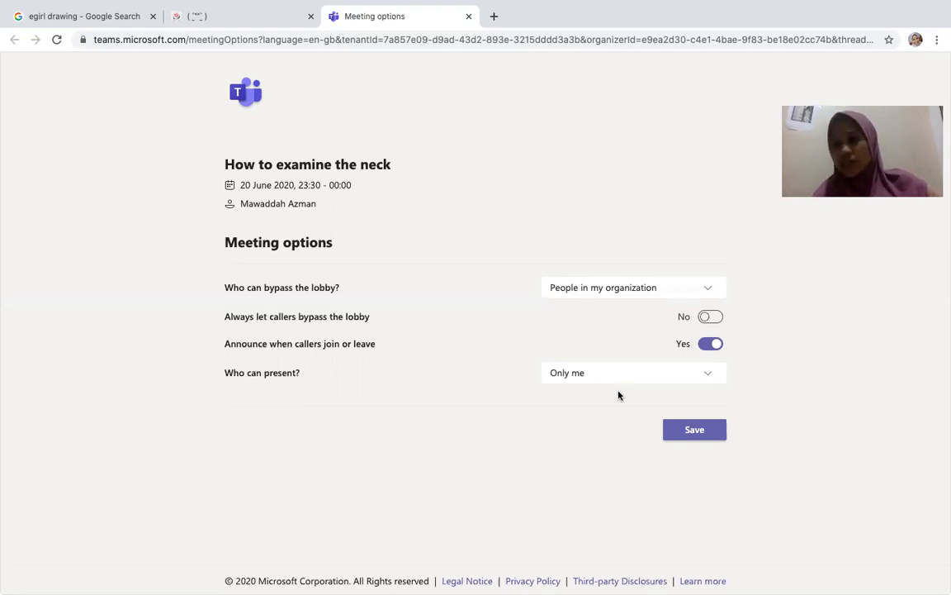
{"action": "left_click", "coordinate": [692, 430]}
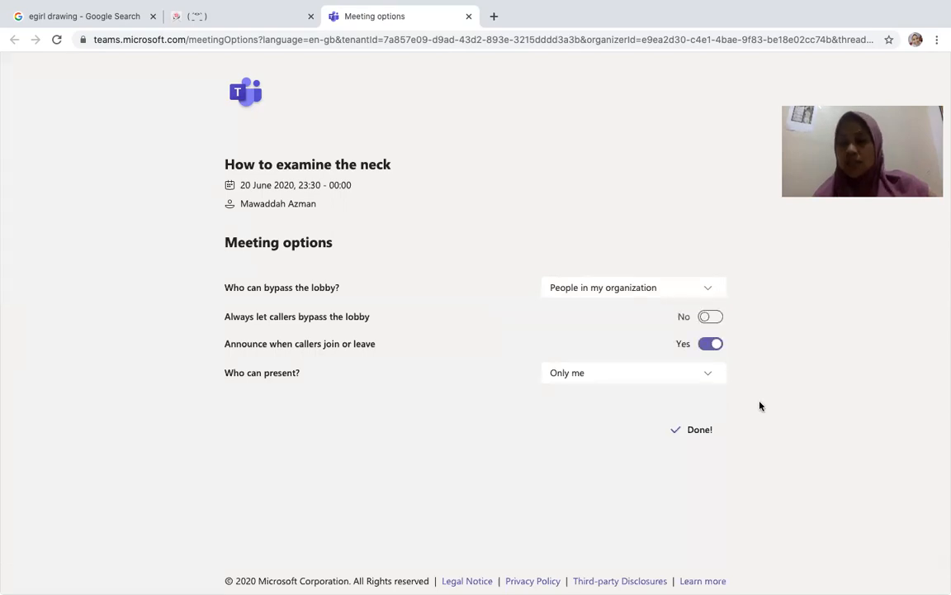